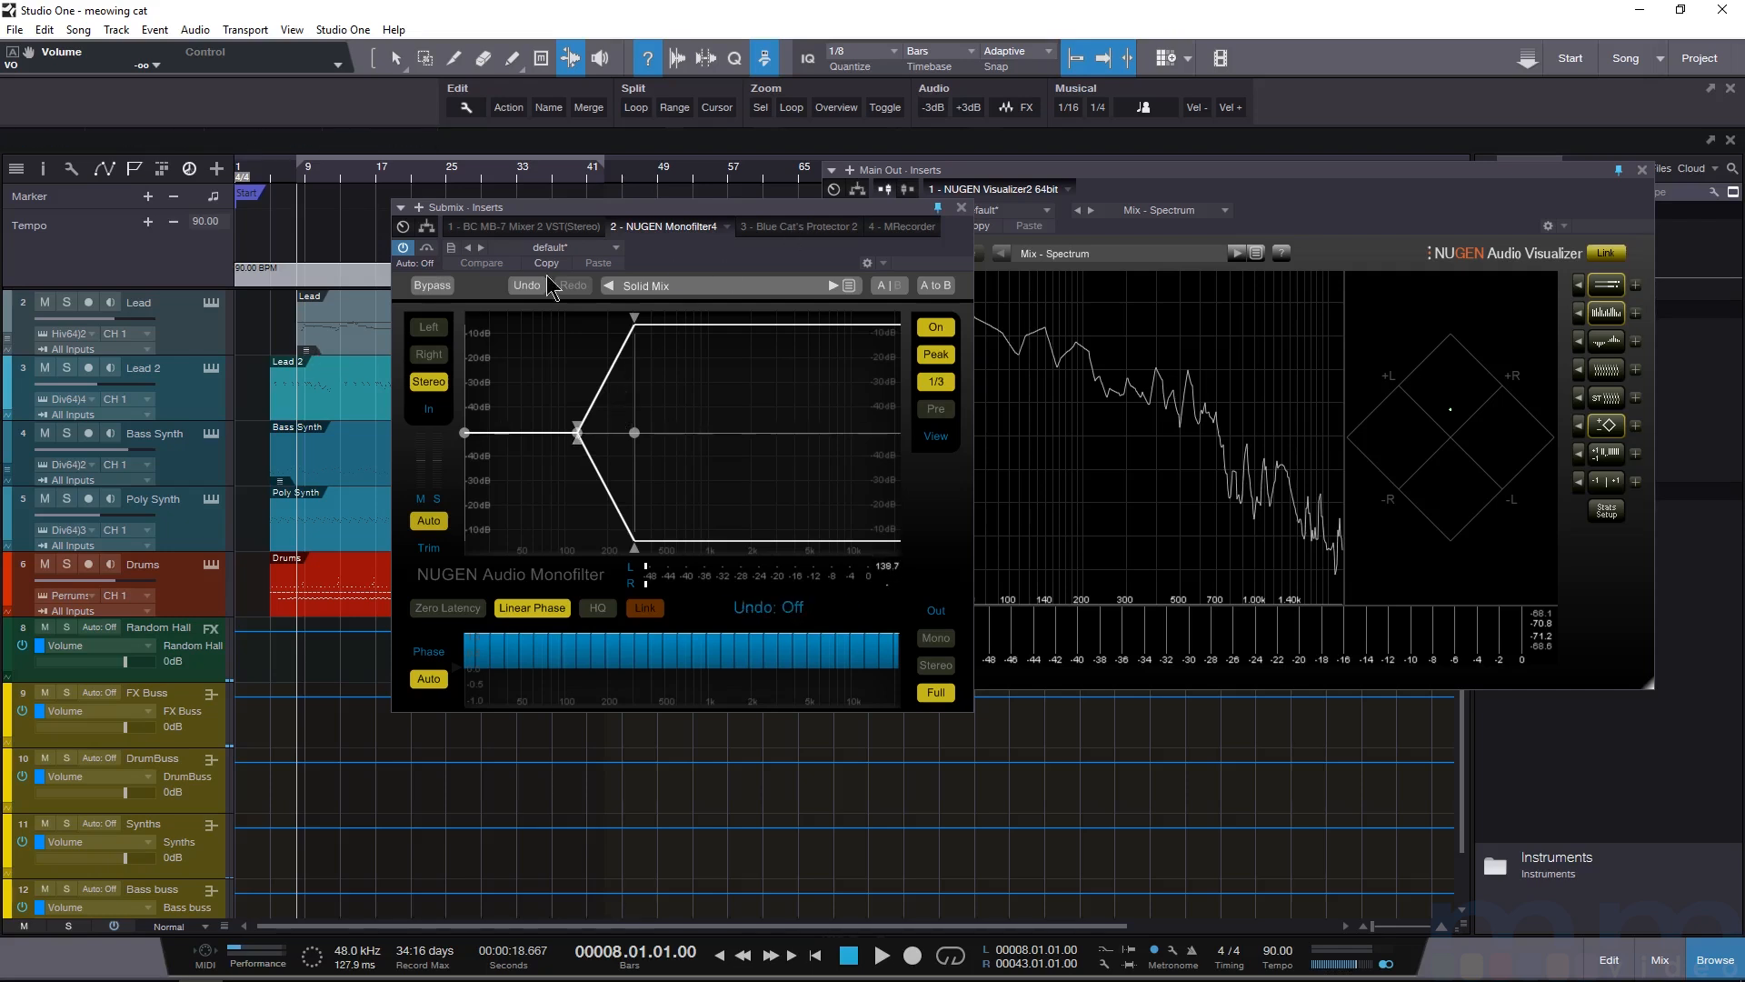
- Bypass Monofilter on the Submix, move its window clear of the track controls, and solo the Bass Synth track
{"action": "left_click_drag", "start_coordinate": [653, 220], "coordinate": [475, 234]}
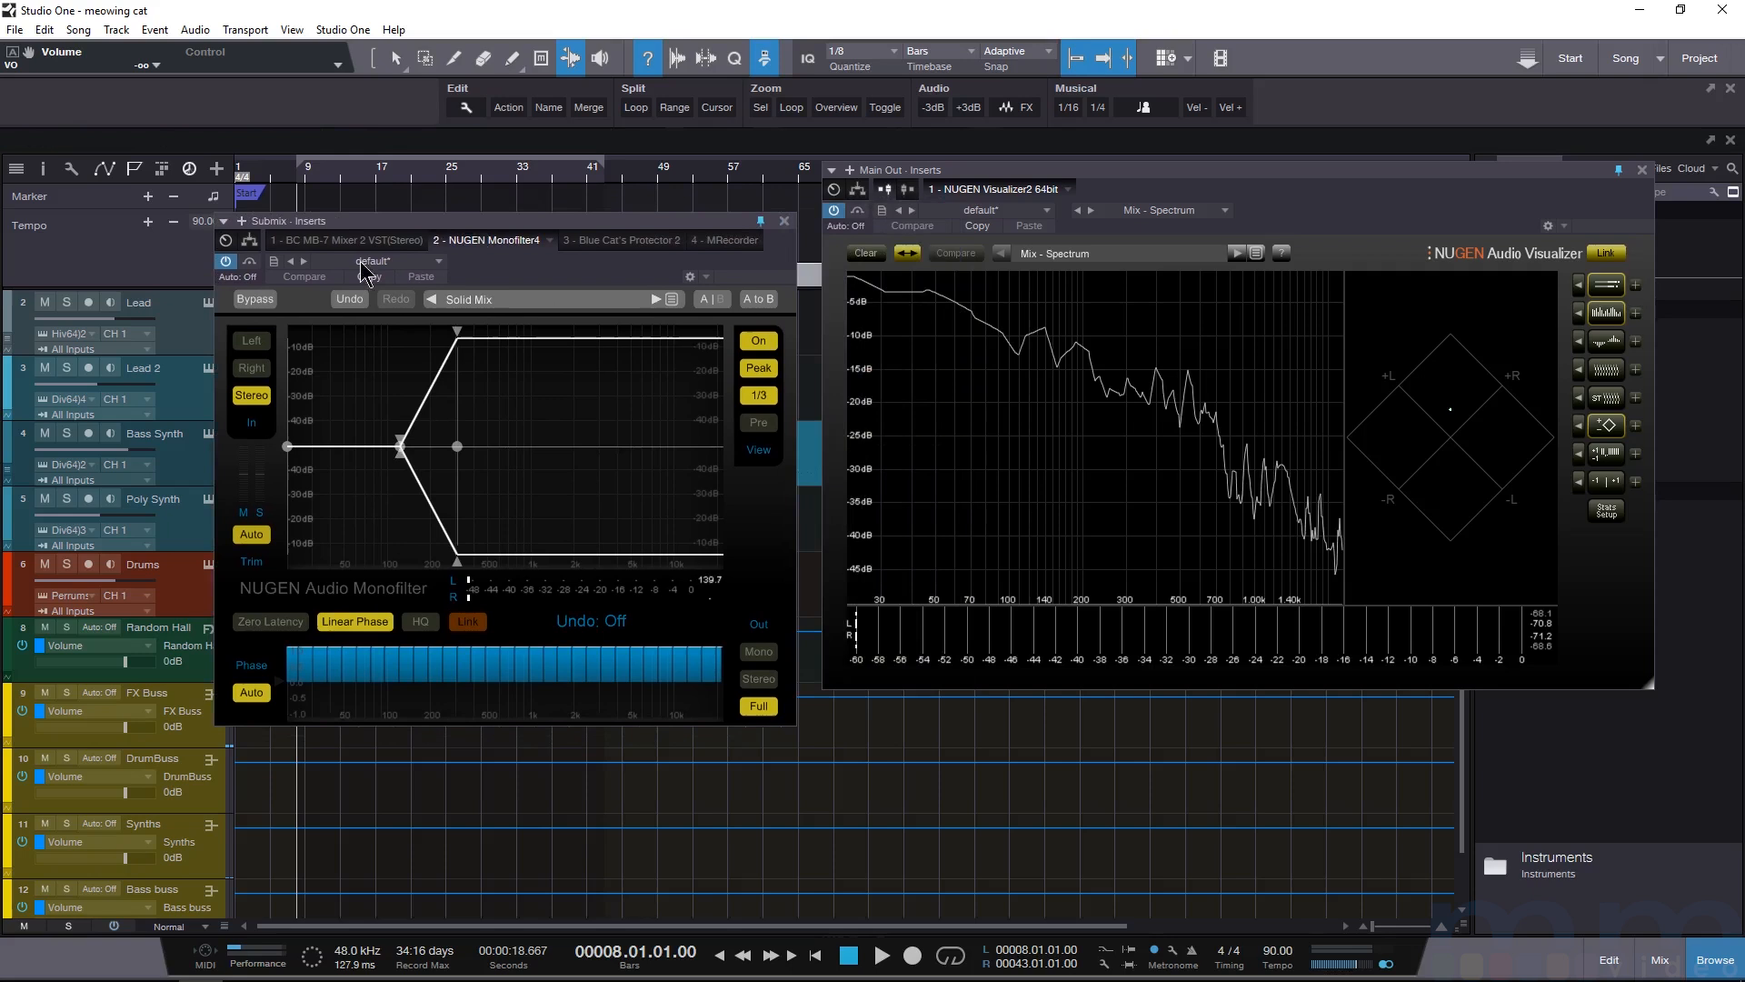
{"action": "left_click", "coordinate": [254, 299]}
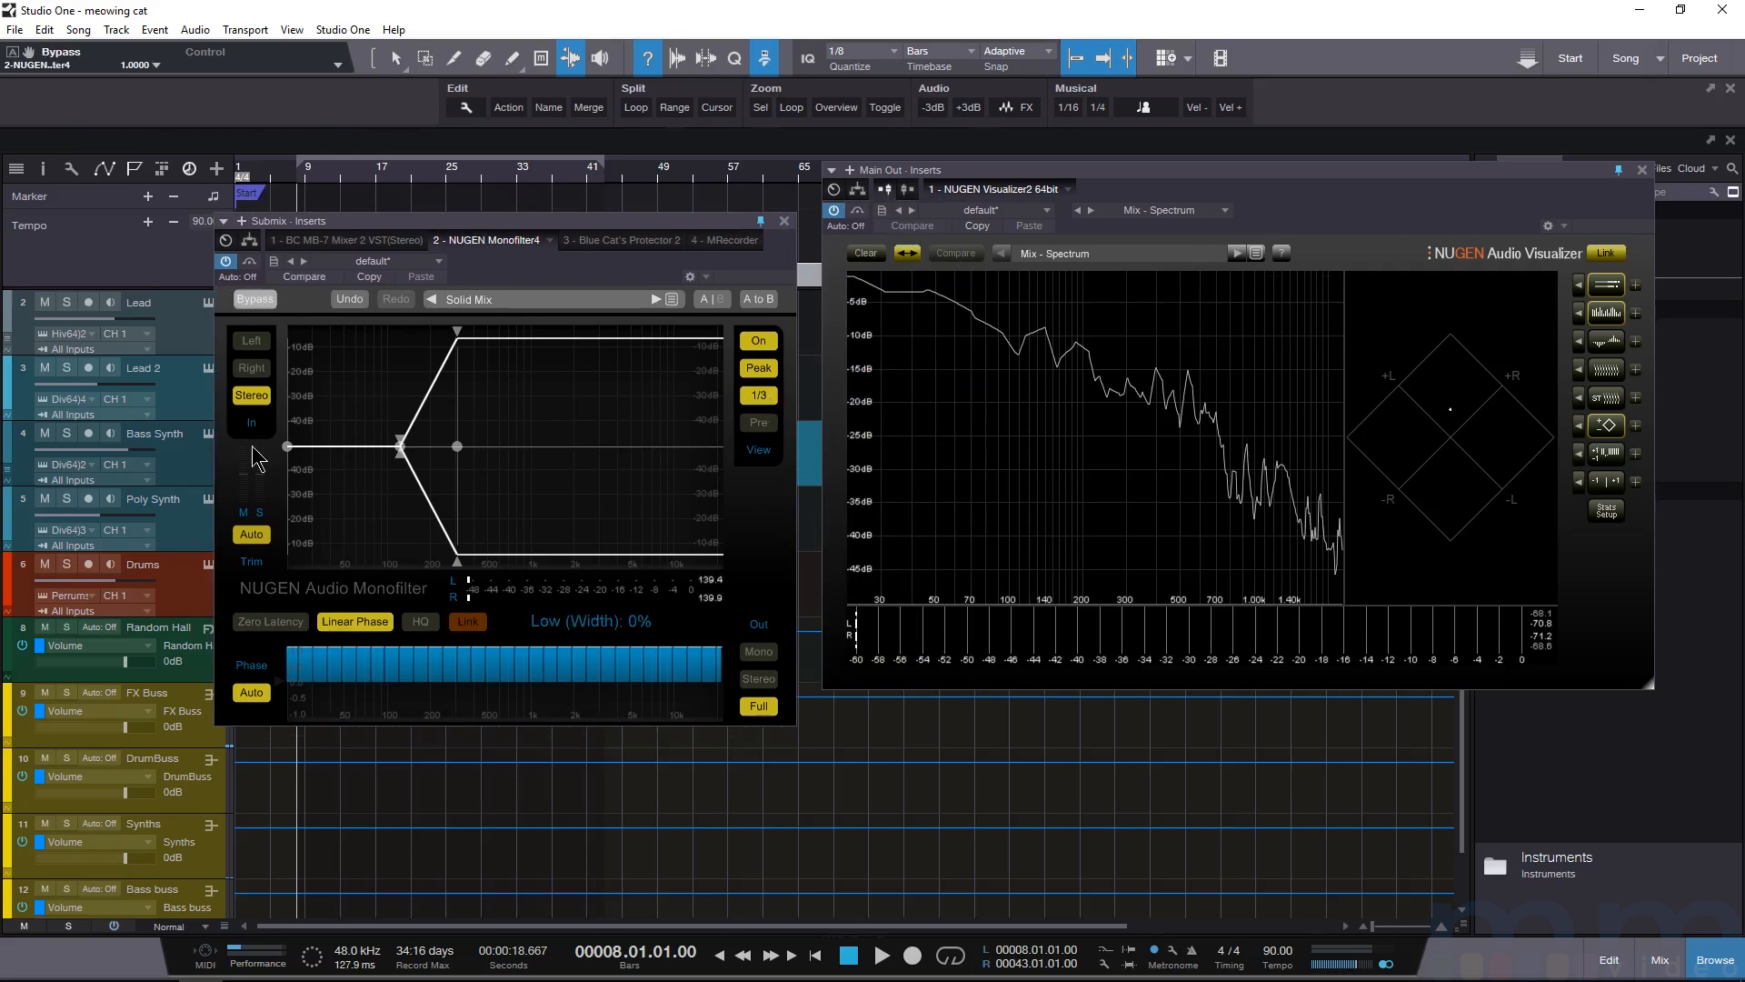
{"action": "left_click_drag", "start_coordinate": [420, 230], "coordinate": [562, 210]}
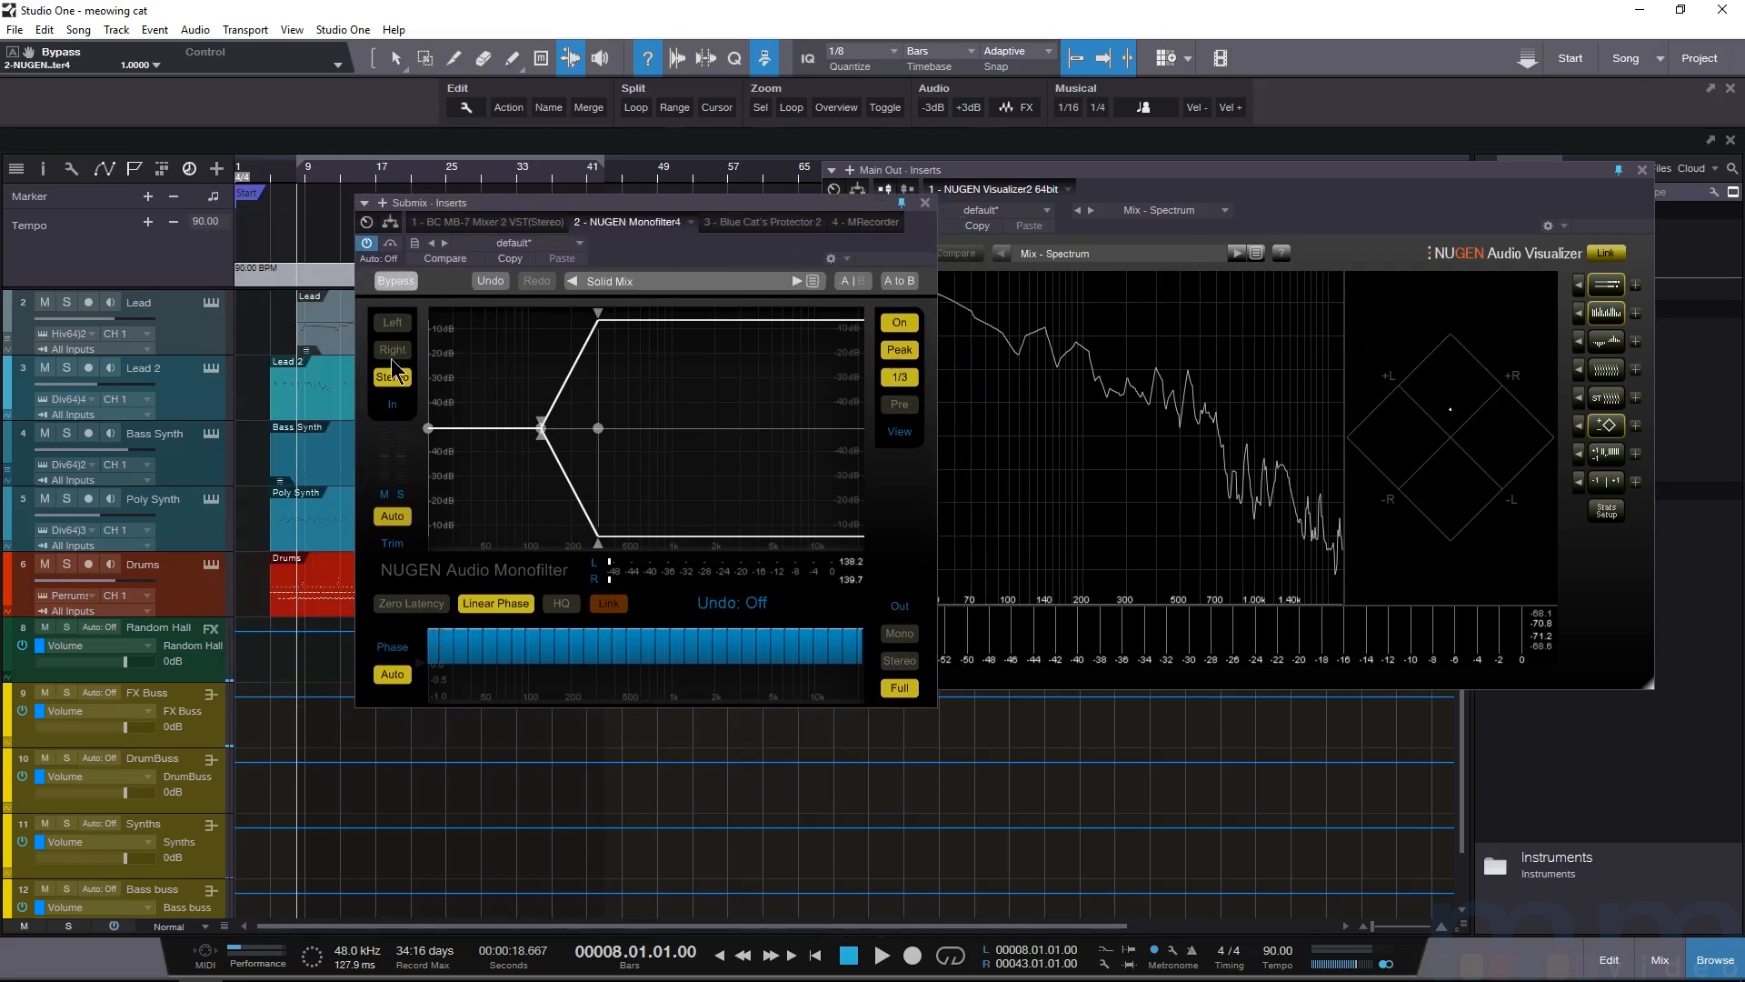
{"action": "left_click", "coordinate": [206, 459]}
{"action": "left_click", "coordinate": [66, 434]}
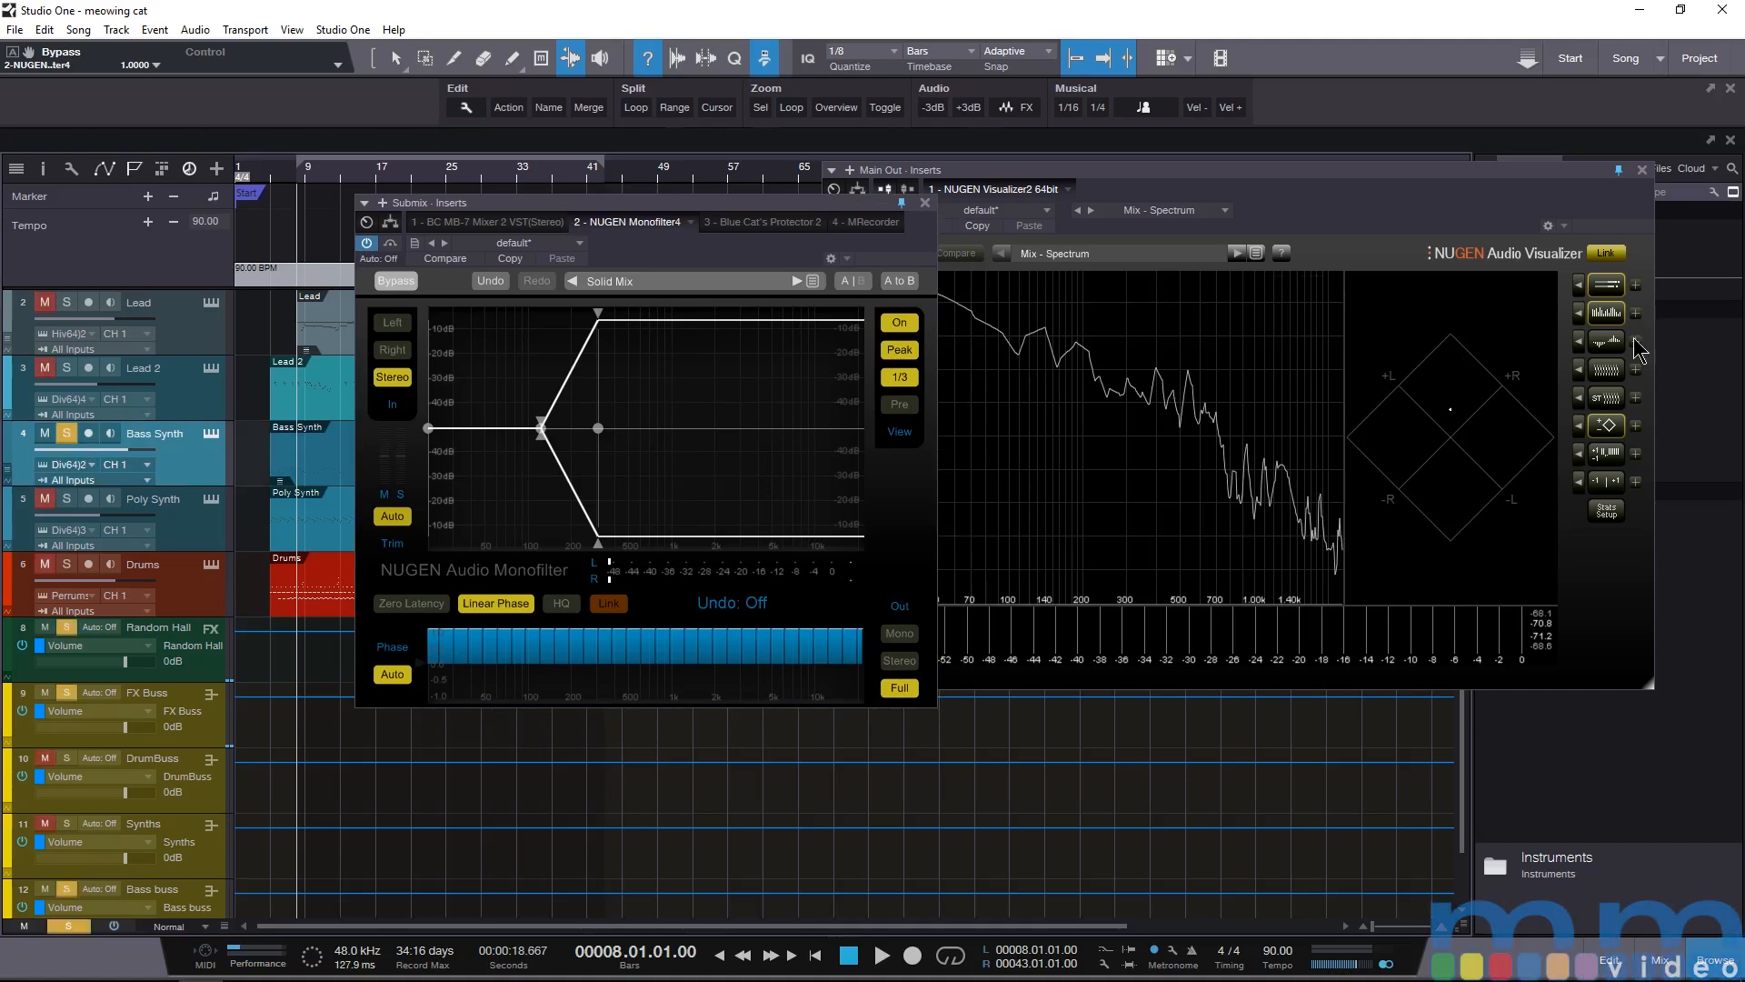
- Play the soloed Bass Synth with the Visualizer's vectorscope enlarged to examine its stereo image, and restore the multi-meter view
{"action": "left_click", "coordinate": [1635, 425]}
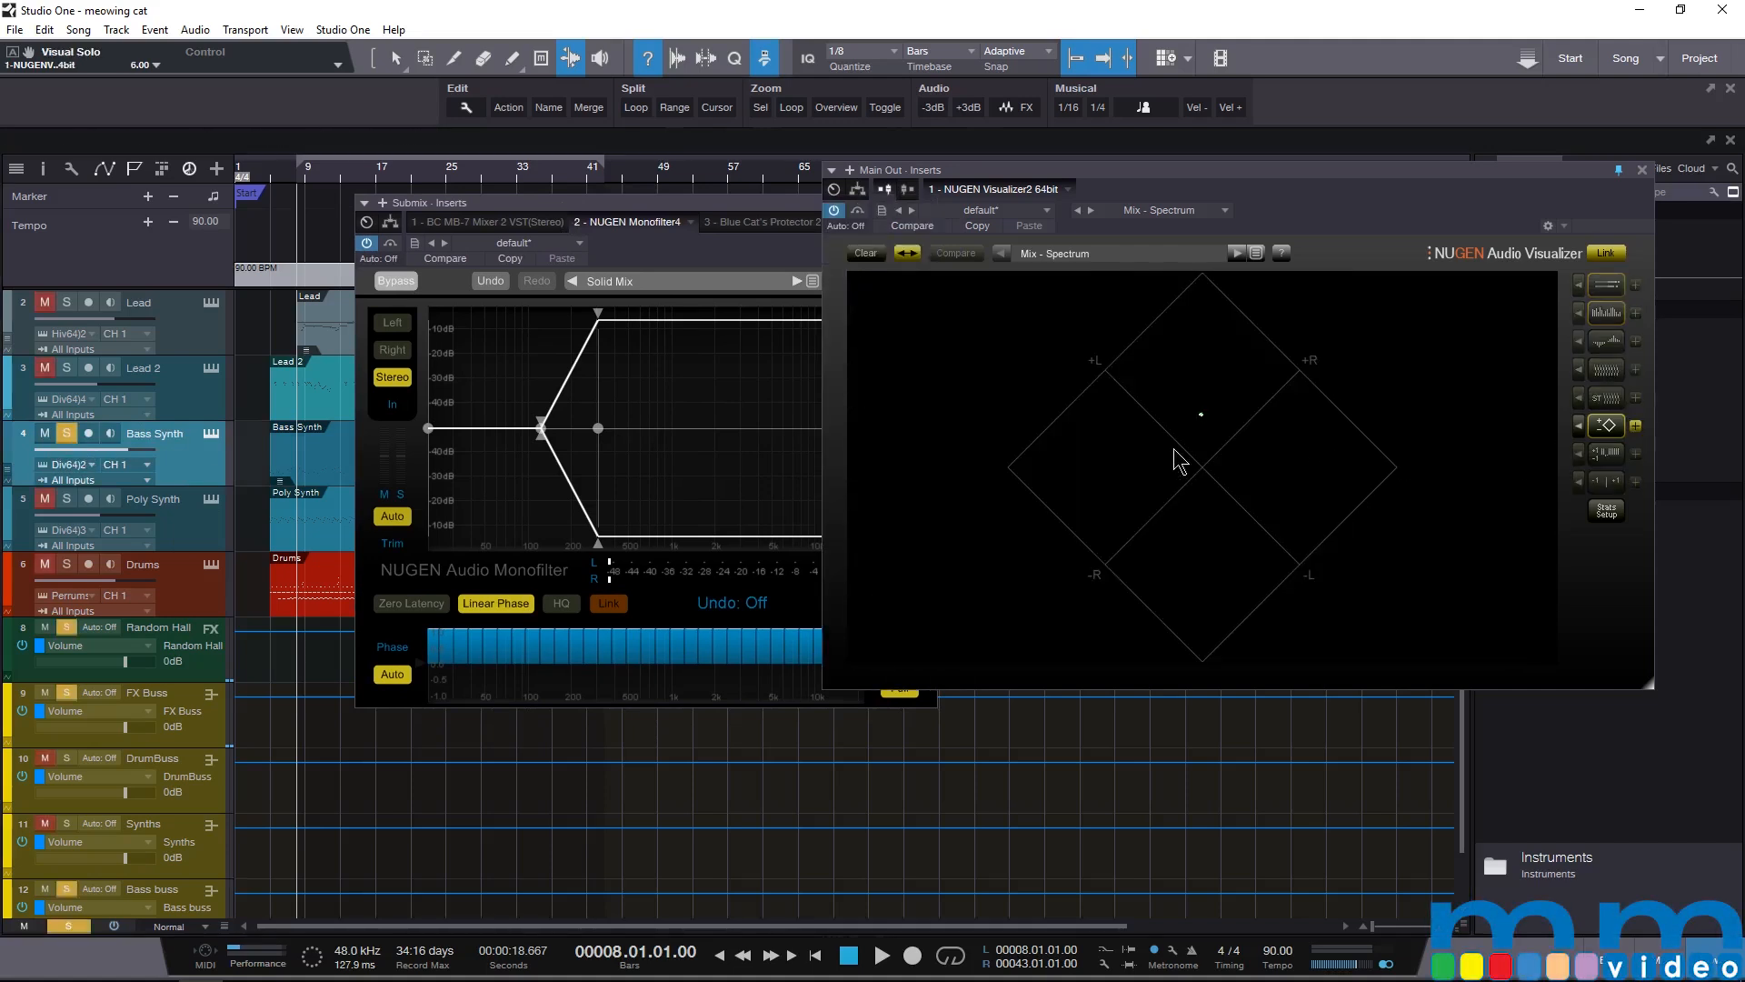
{"action": "key", "text": "space"}
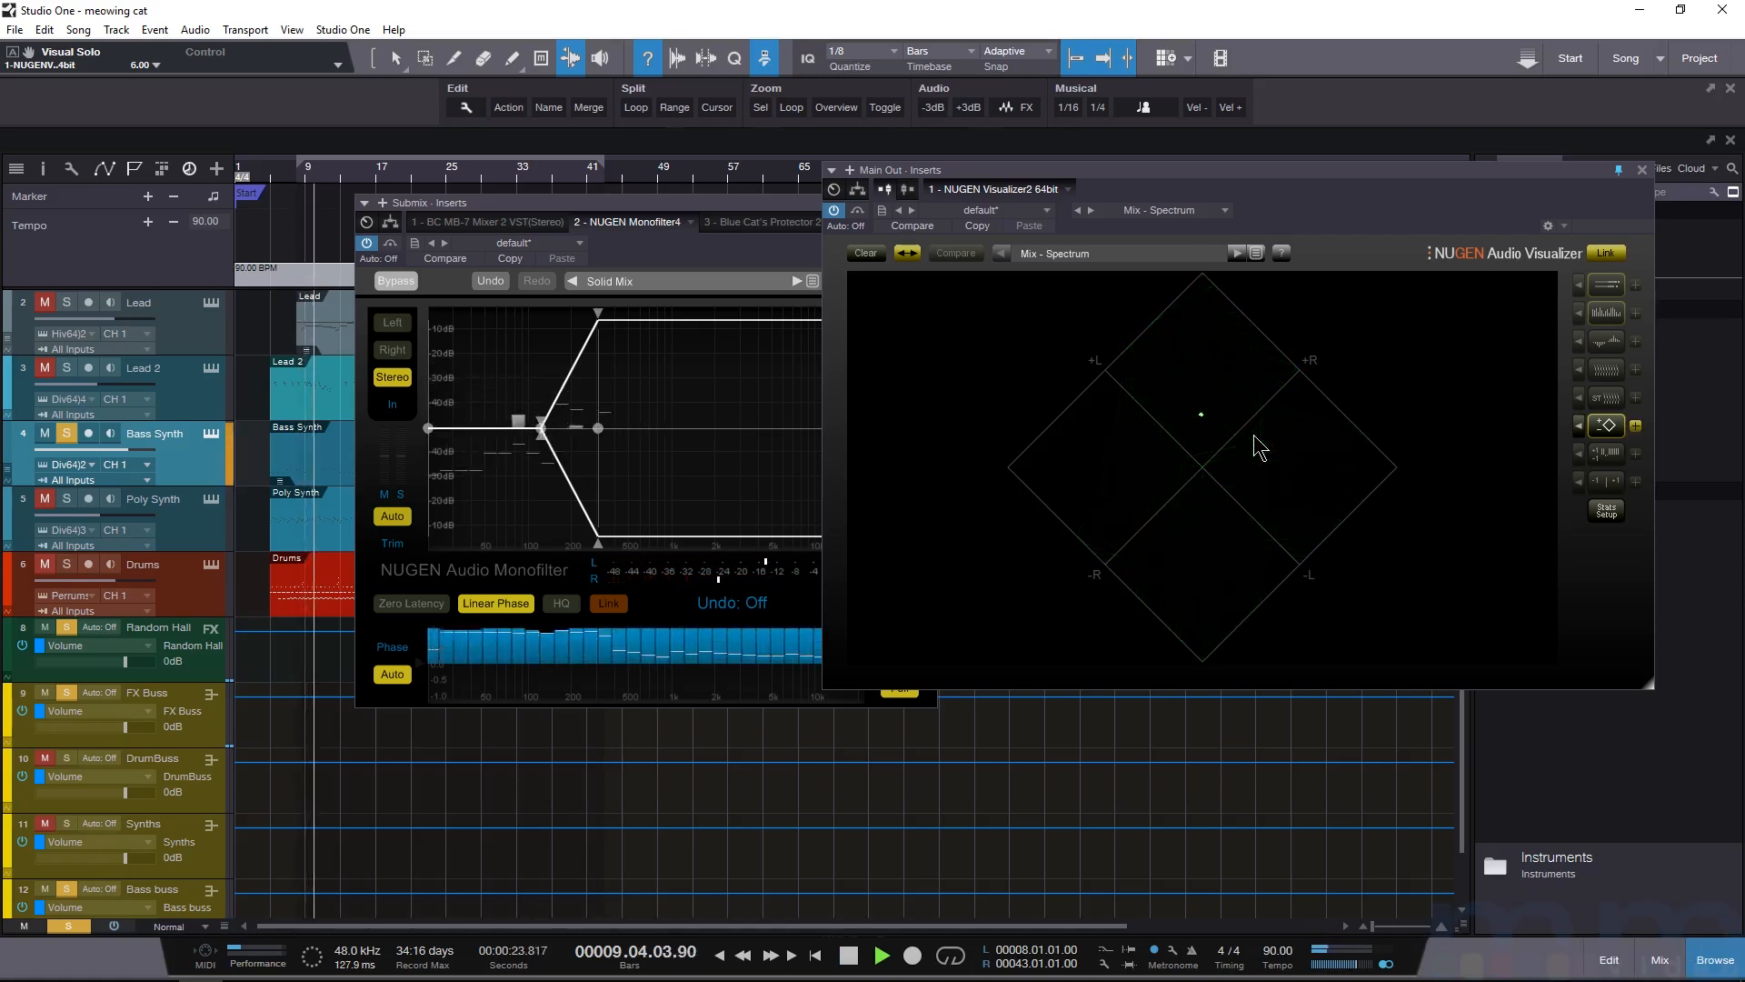
{"action": "key", "text": "space"}
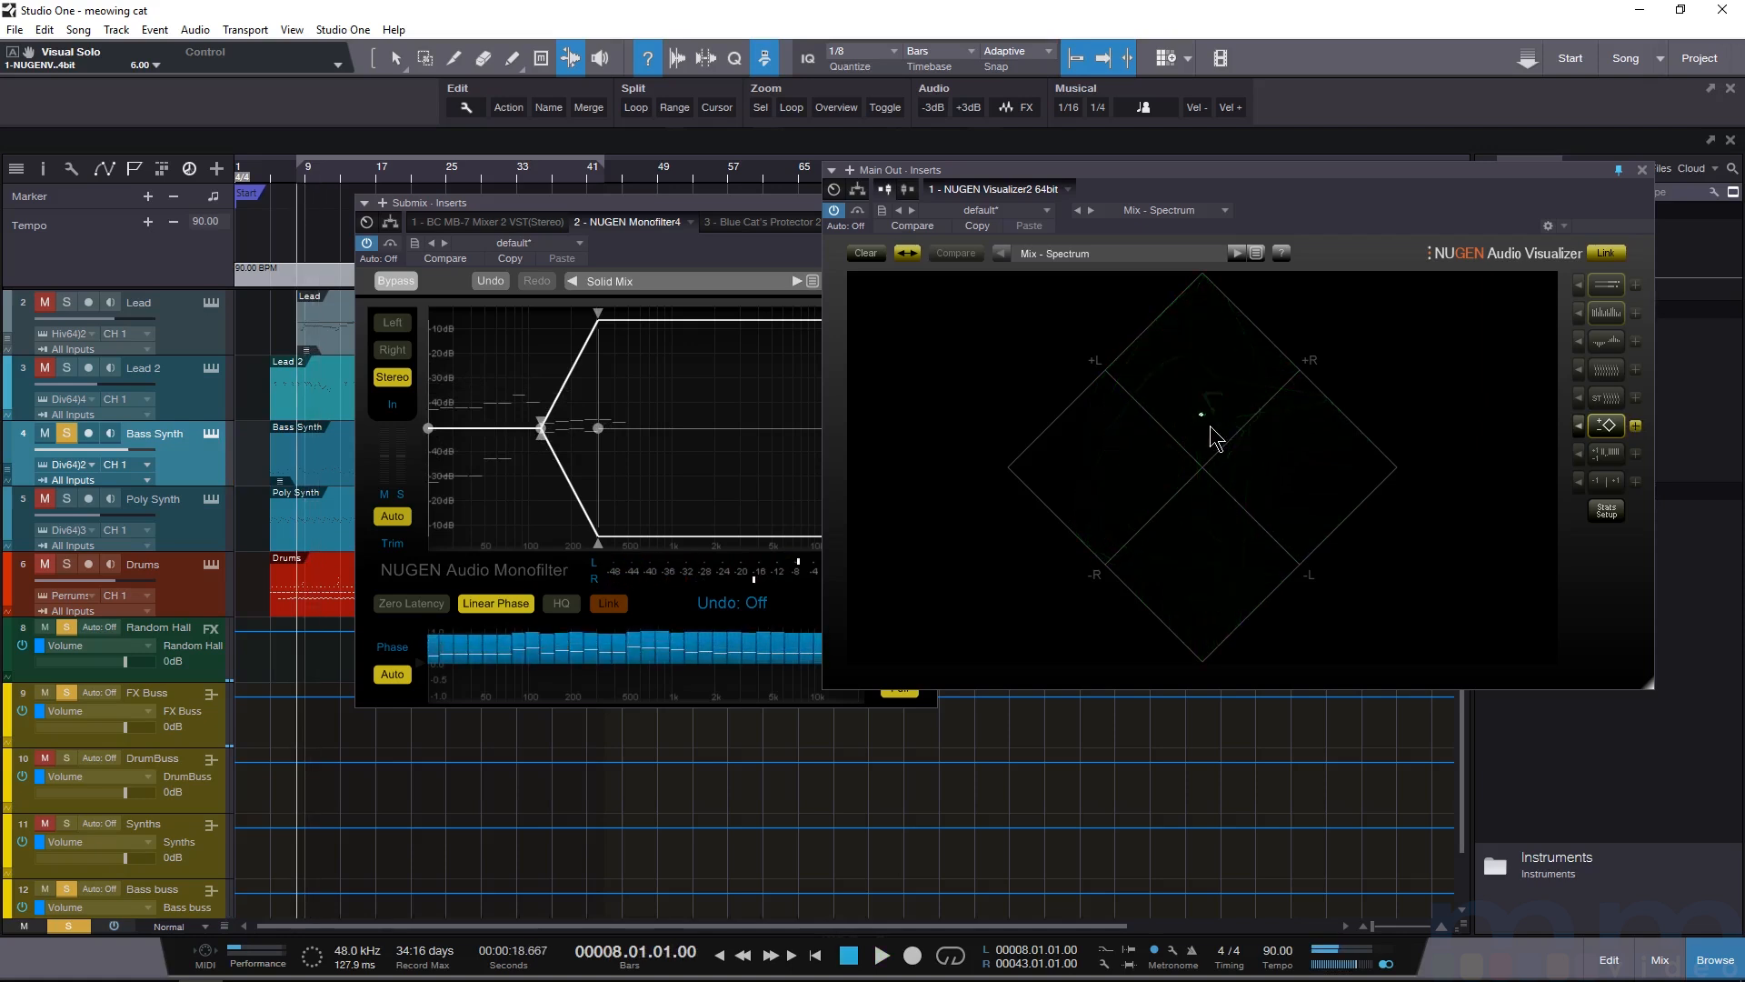
{"action": "left_click", "coordinate": [1636, 425]}
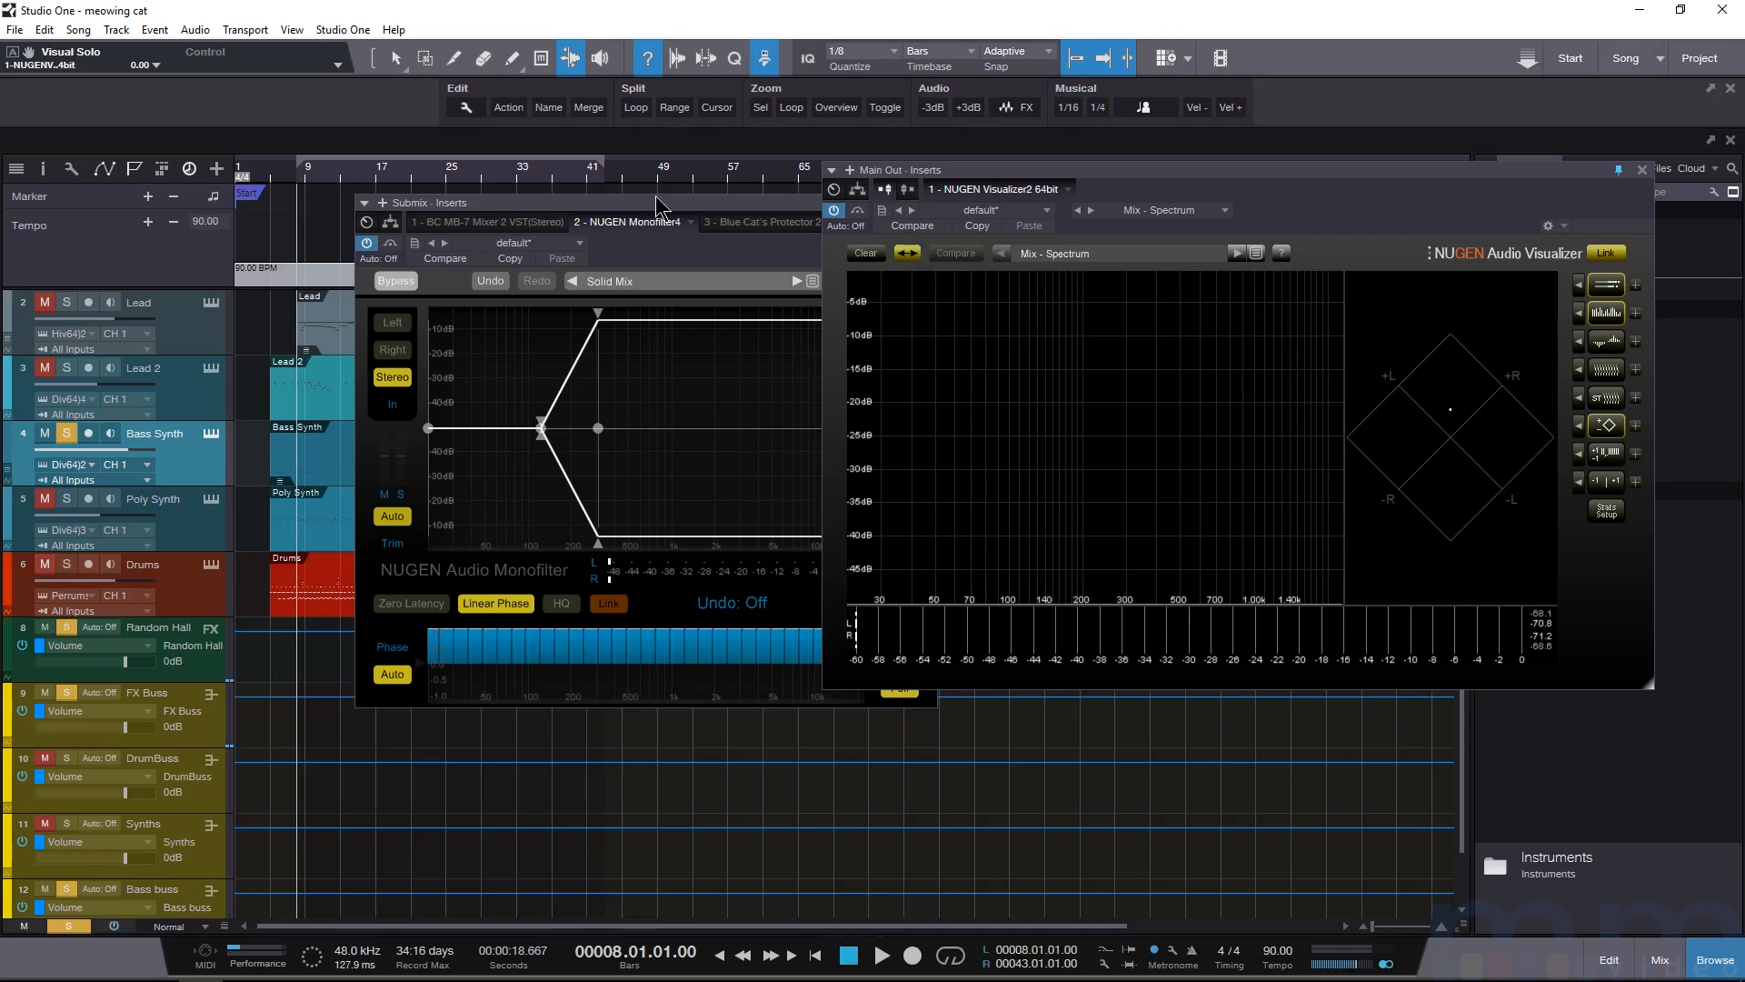
- Nudge Monofilter's low-frequency and HPF cutoff handles, and set the high frequency to about 218 Hz with 100% high width
{"action": "left_click_drag", "start_coordinate": [733, 204], "coordinate": [577, 224]}
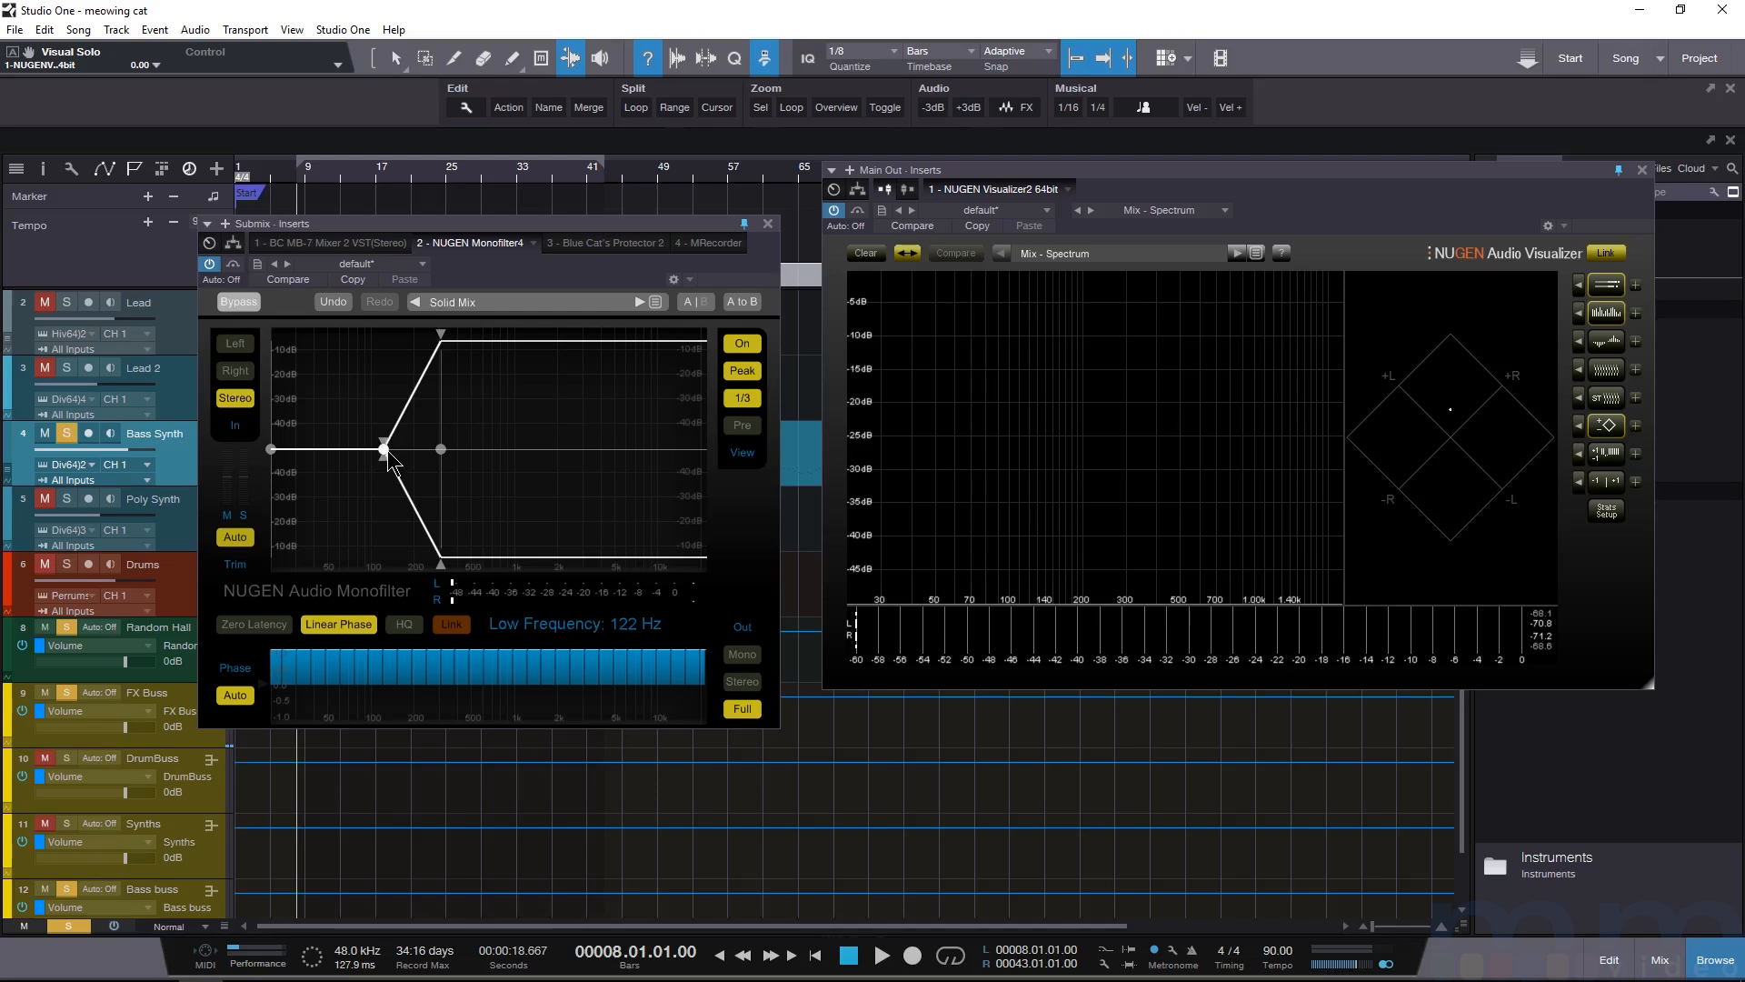
{"action": "mouse_move", "coordinate": [386, 459]}
{"action": "left_mouse_down"}
{"action": "mouse_move", "coordinate": [343, 464]}
{"action": "mouse_move", "coordinate": [391, 452]}
{"action": "mouse_move", "coordinate": [384, 341]}
{"action": "mouse_move", "coordinate": [384, 450]}
{"action": "left_mouse_up"}
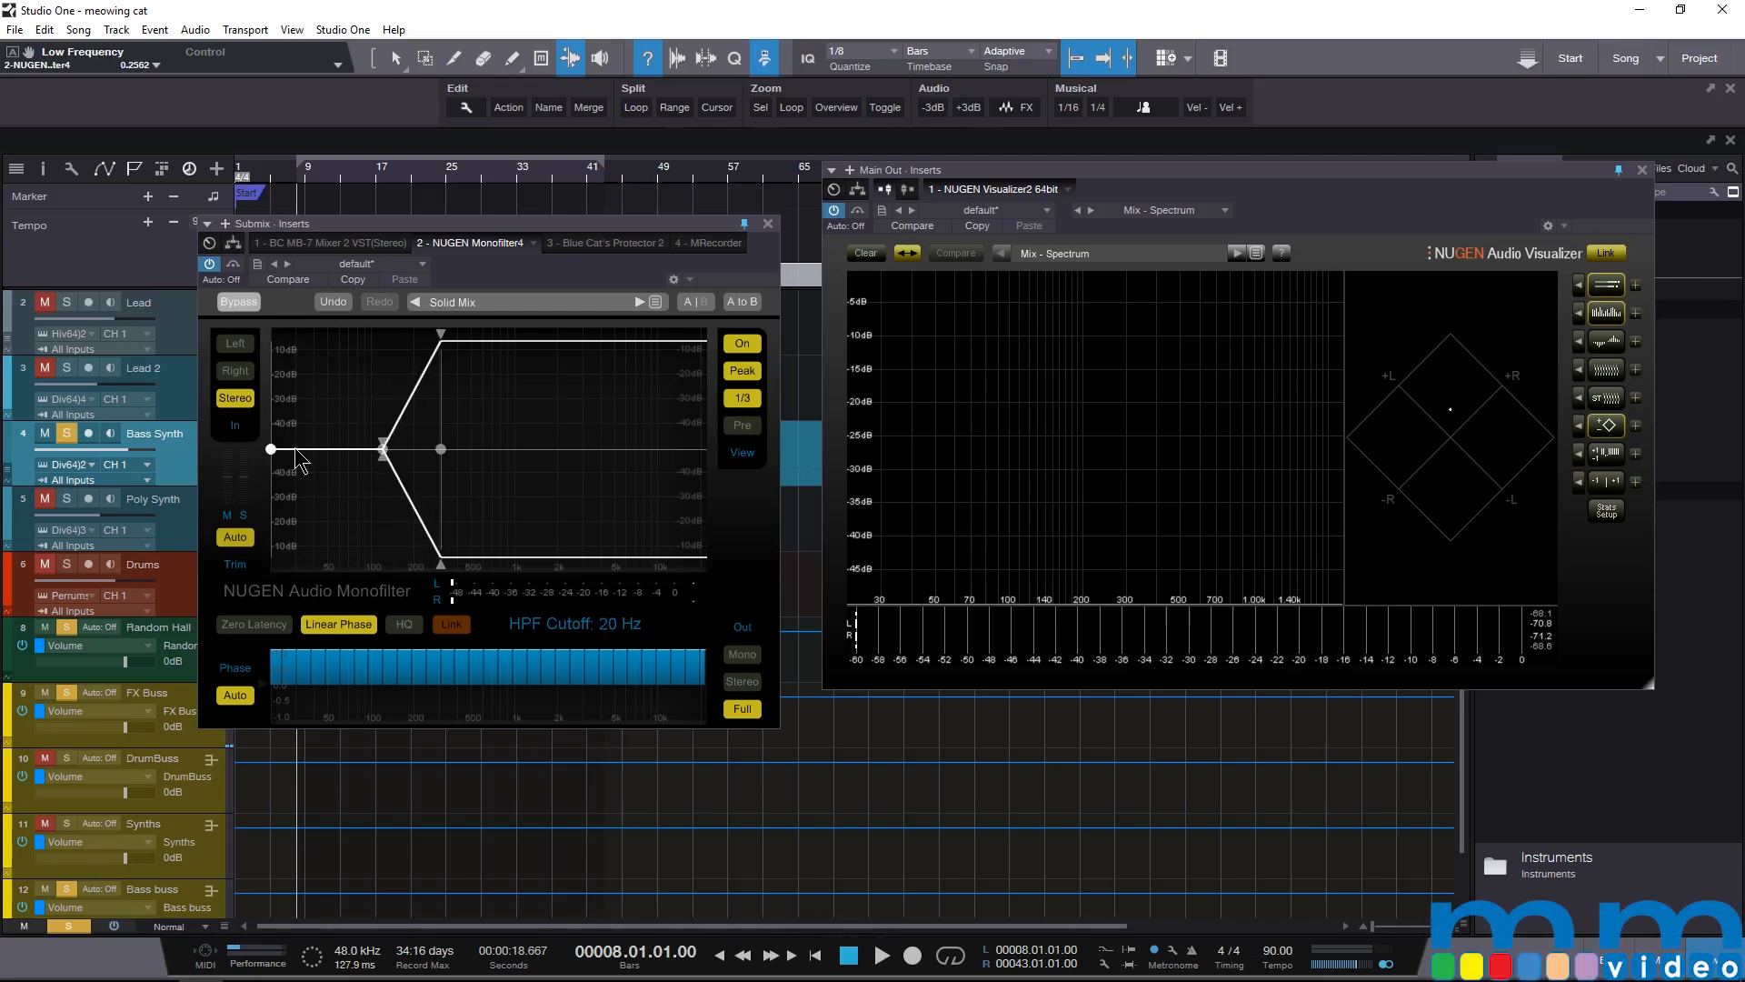
{"action": "mouse_move", "coordinate": [271, 450]}
{"action": "left_mouse_down"}
{"action": "mouse_move", "coordinate": [353, 452]}
{"action": "mouse_move", "coordinate": [273, 450]}
{"action": "left_mouse_up"}
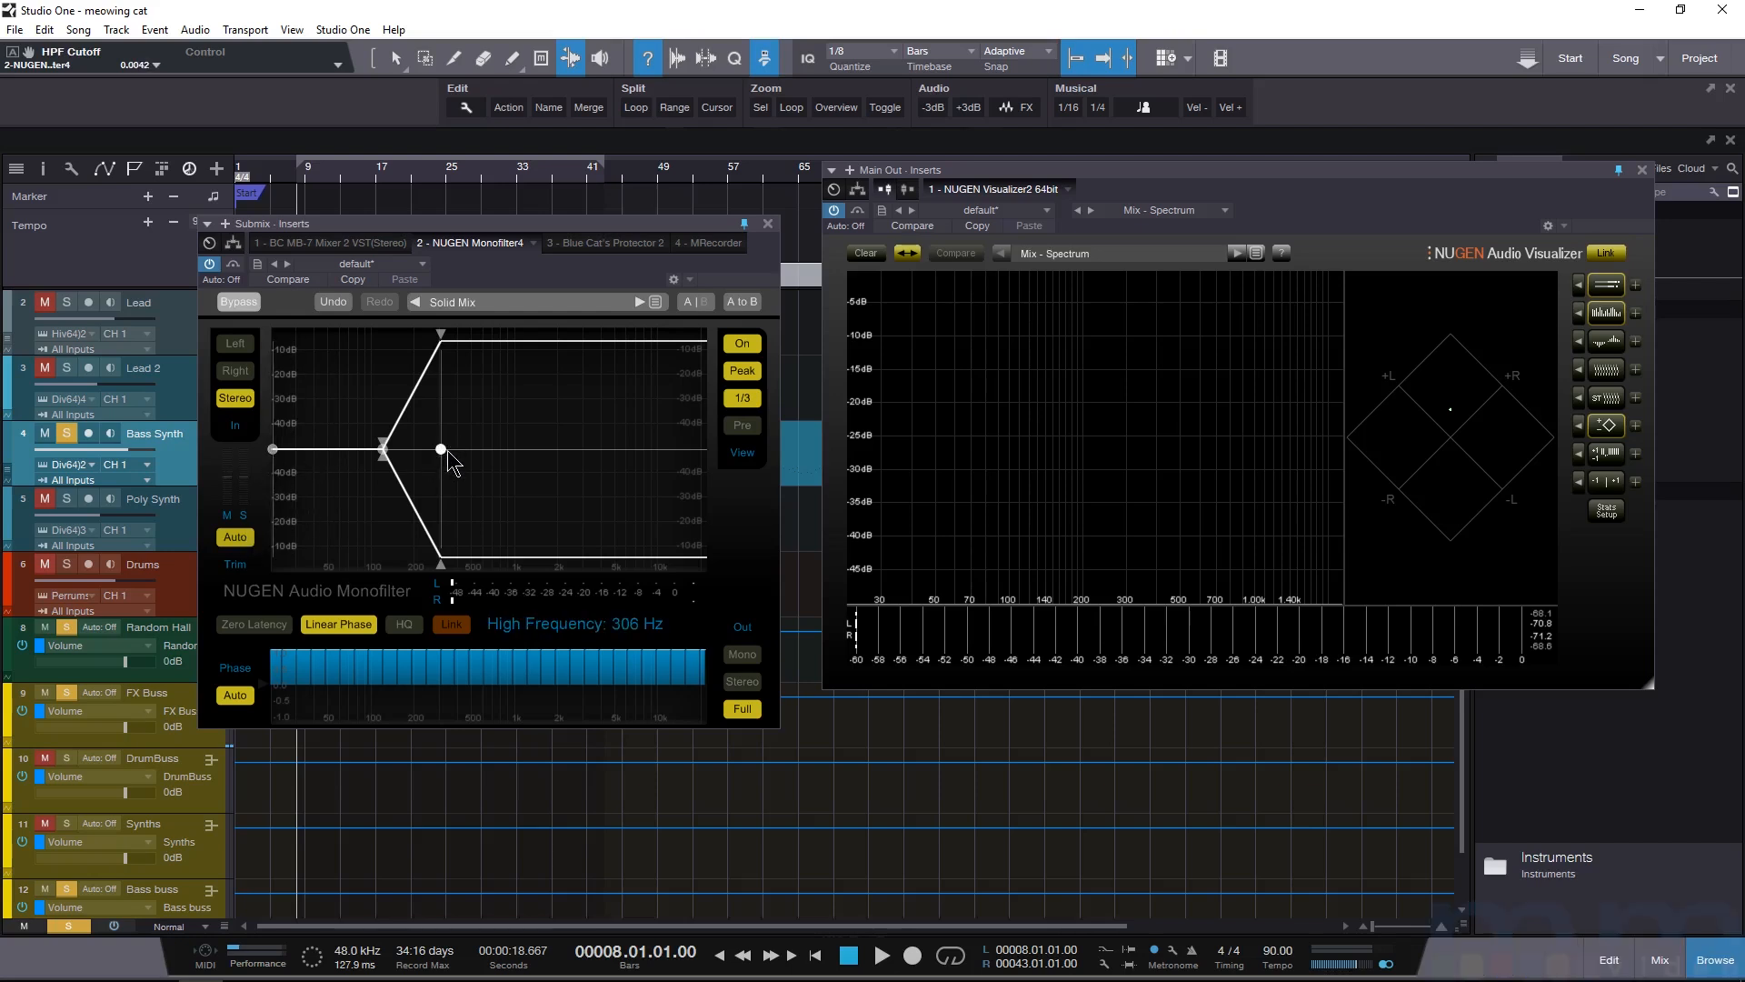
{"action": "left_click_drag", "start_coordinate": [440, 451], "coordinate": [424, 501]}
{"action": "left_click_drag", "start_coordinate": [423, 337], "coordinate": [442, 262]}
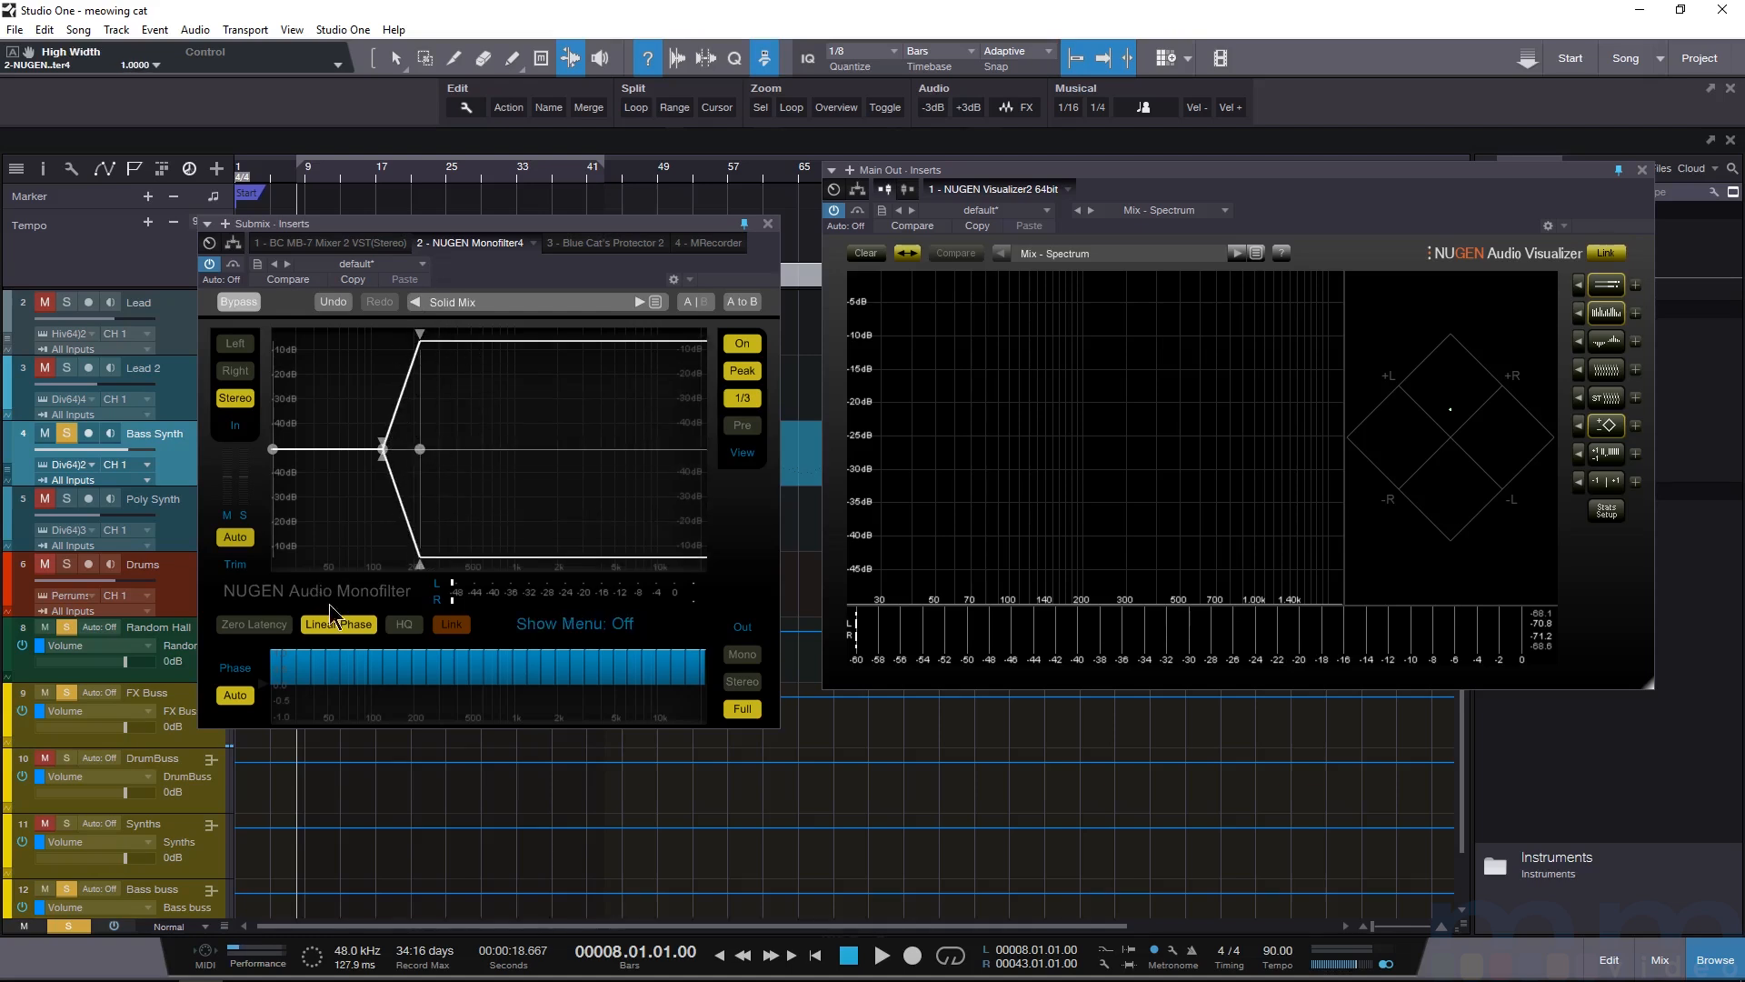
- Try the Zero Latency algorithm with a manual phase adjustment, and return to Linear Phase with Auto phase on
{"action": "left_click", "coordinate": [272, 628]}
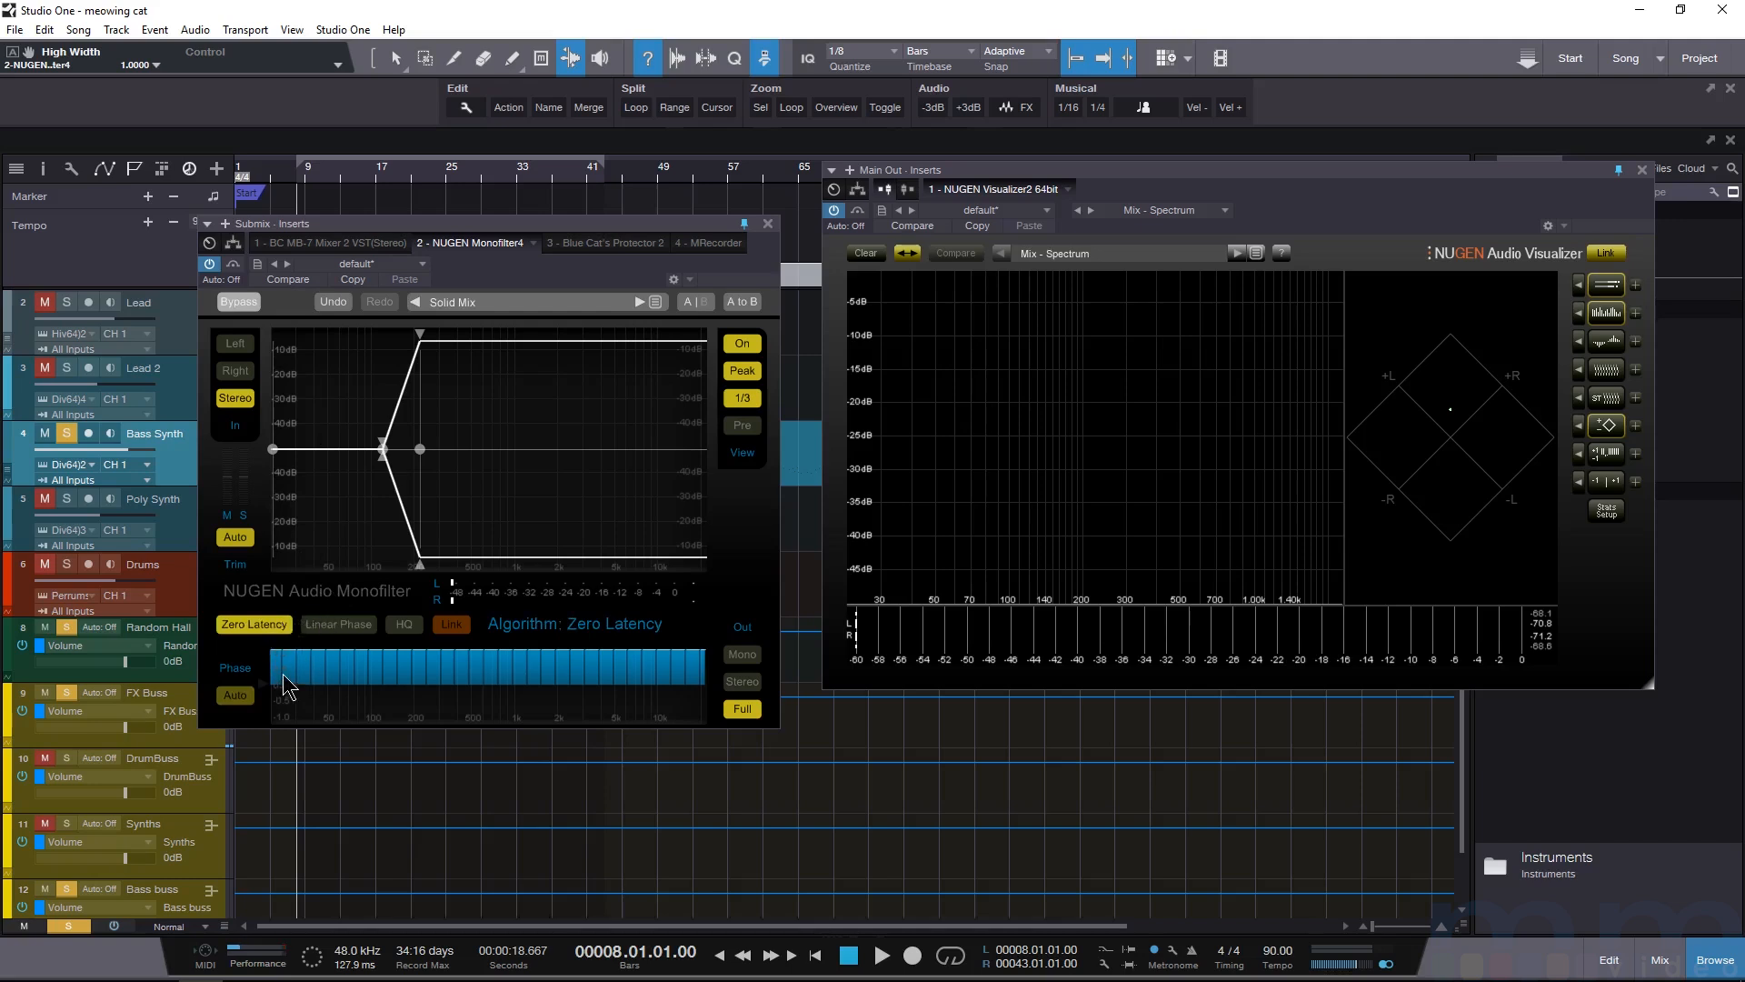
{"action": "mouse_move", "coordinate": [272, 698]}
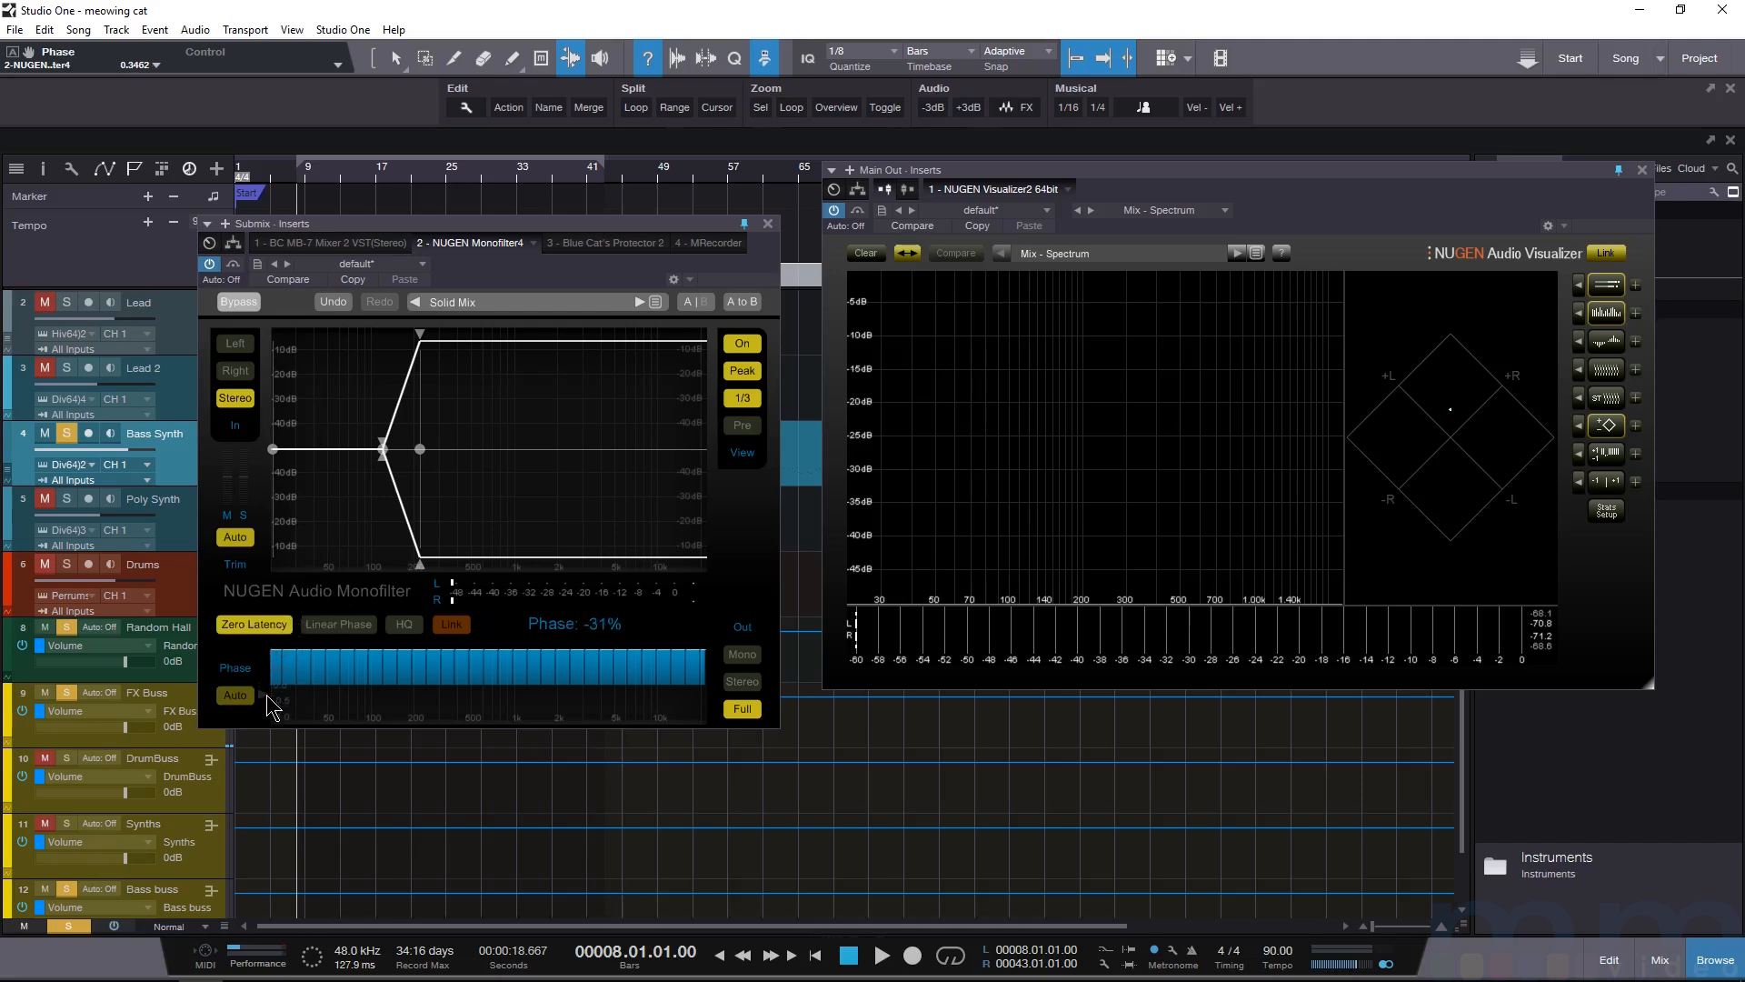
{"action": "left_click_drag", "start_coordinate": [273, 697], "coordinate": [270, 711]}
{"action": "double_click", "coordinate": [262, 706]}
{"action": "left_click", "coordinate": [349, 625]}
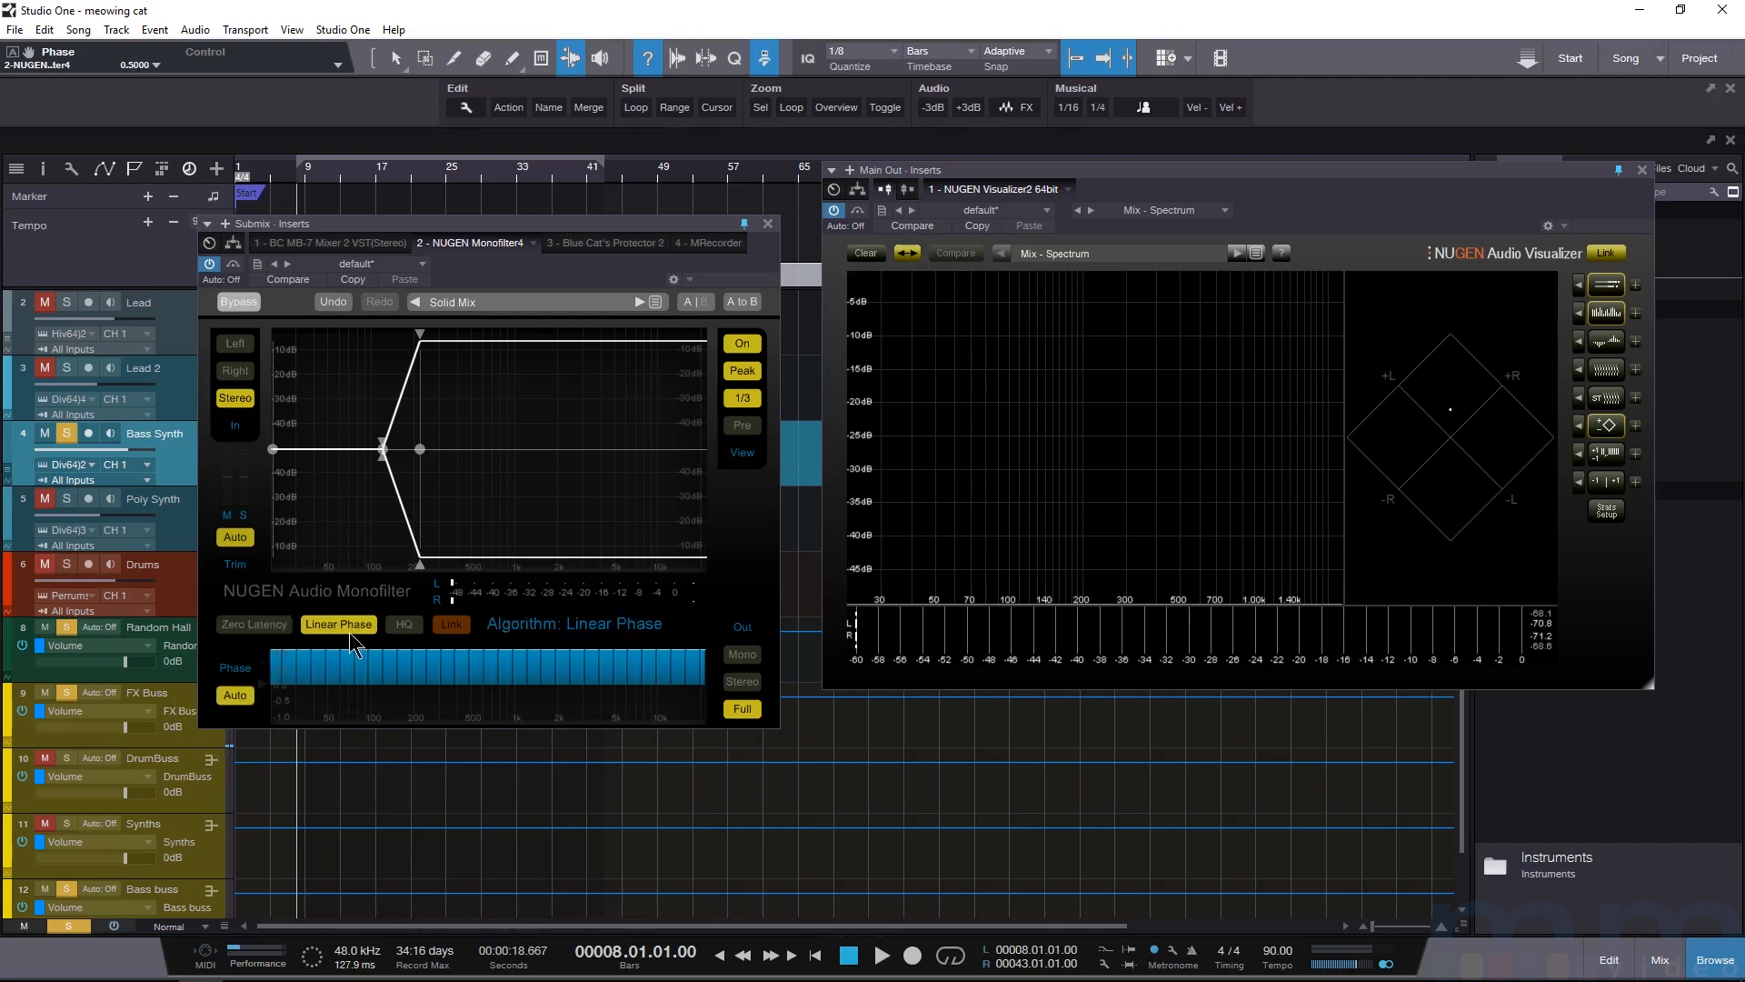
{"action": "left_click", "coordinate": [234, 696]}
{"action": "left_click", "coordinate": [235, 696]}
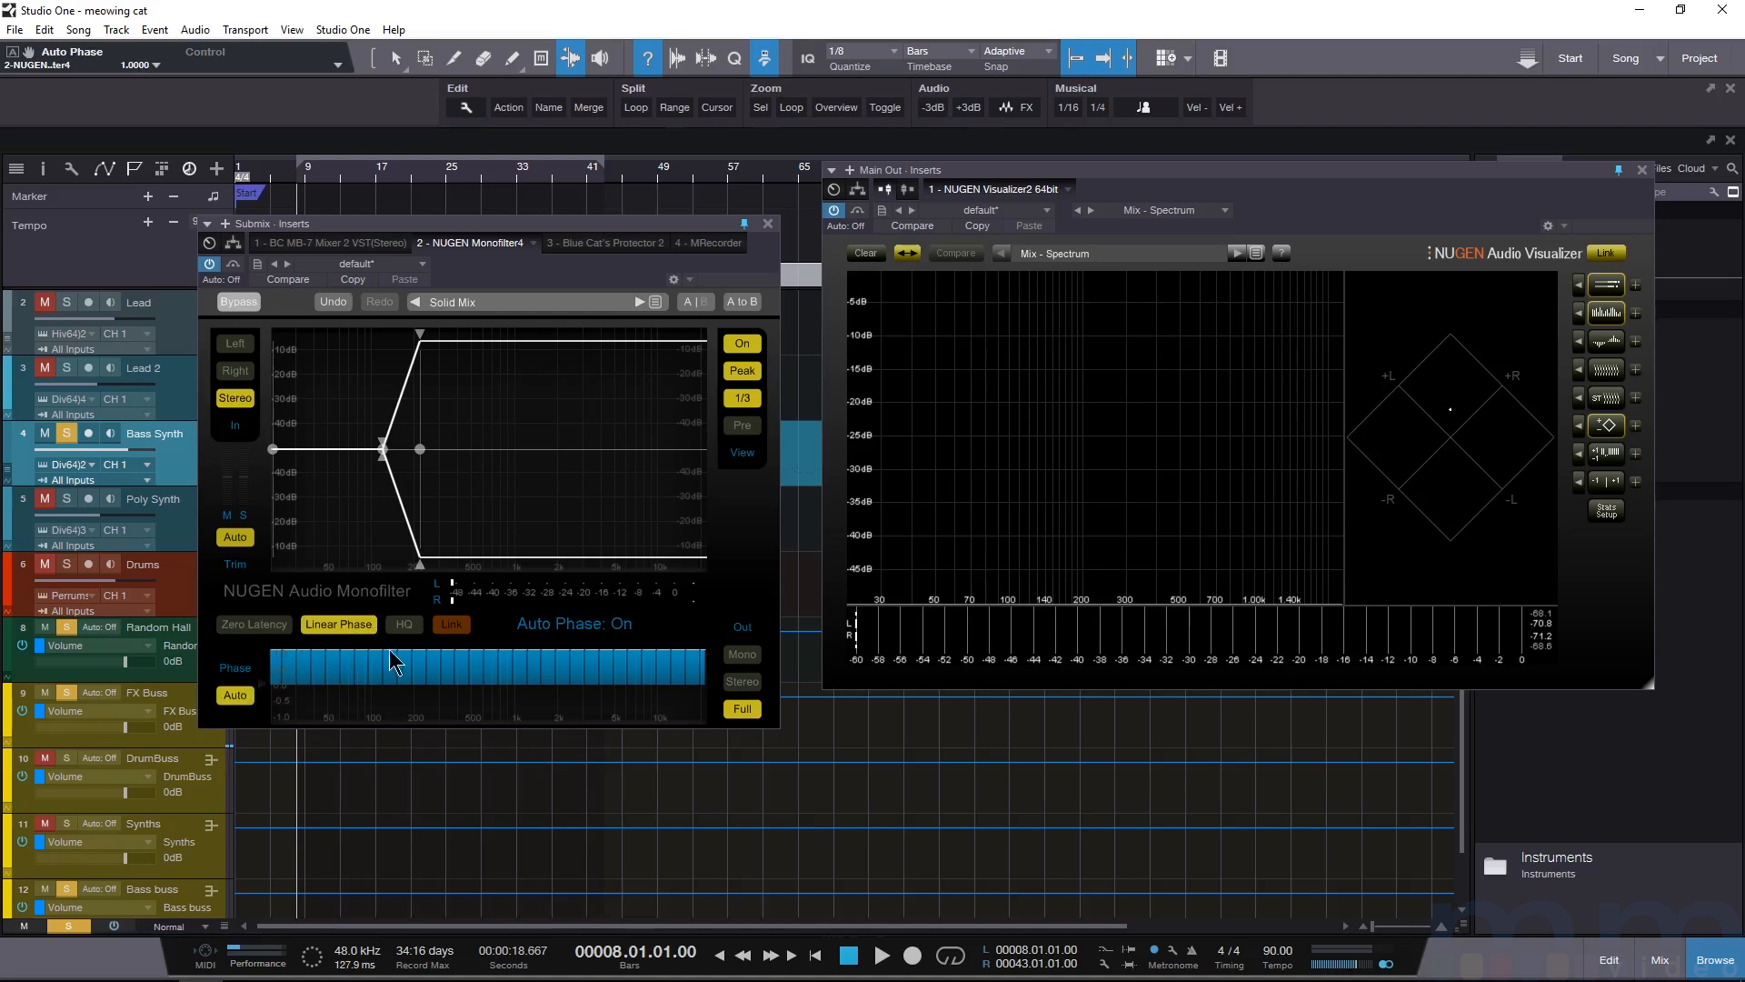
- Try Monofilter's HQ algorithm option on and off, leaving it off
{"action": "left_click", "coordinate": [404, 626]}
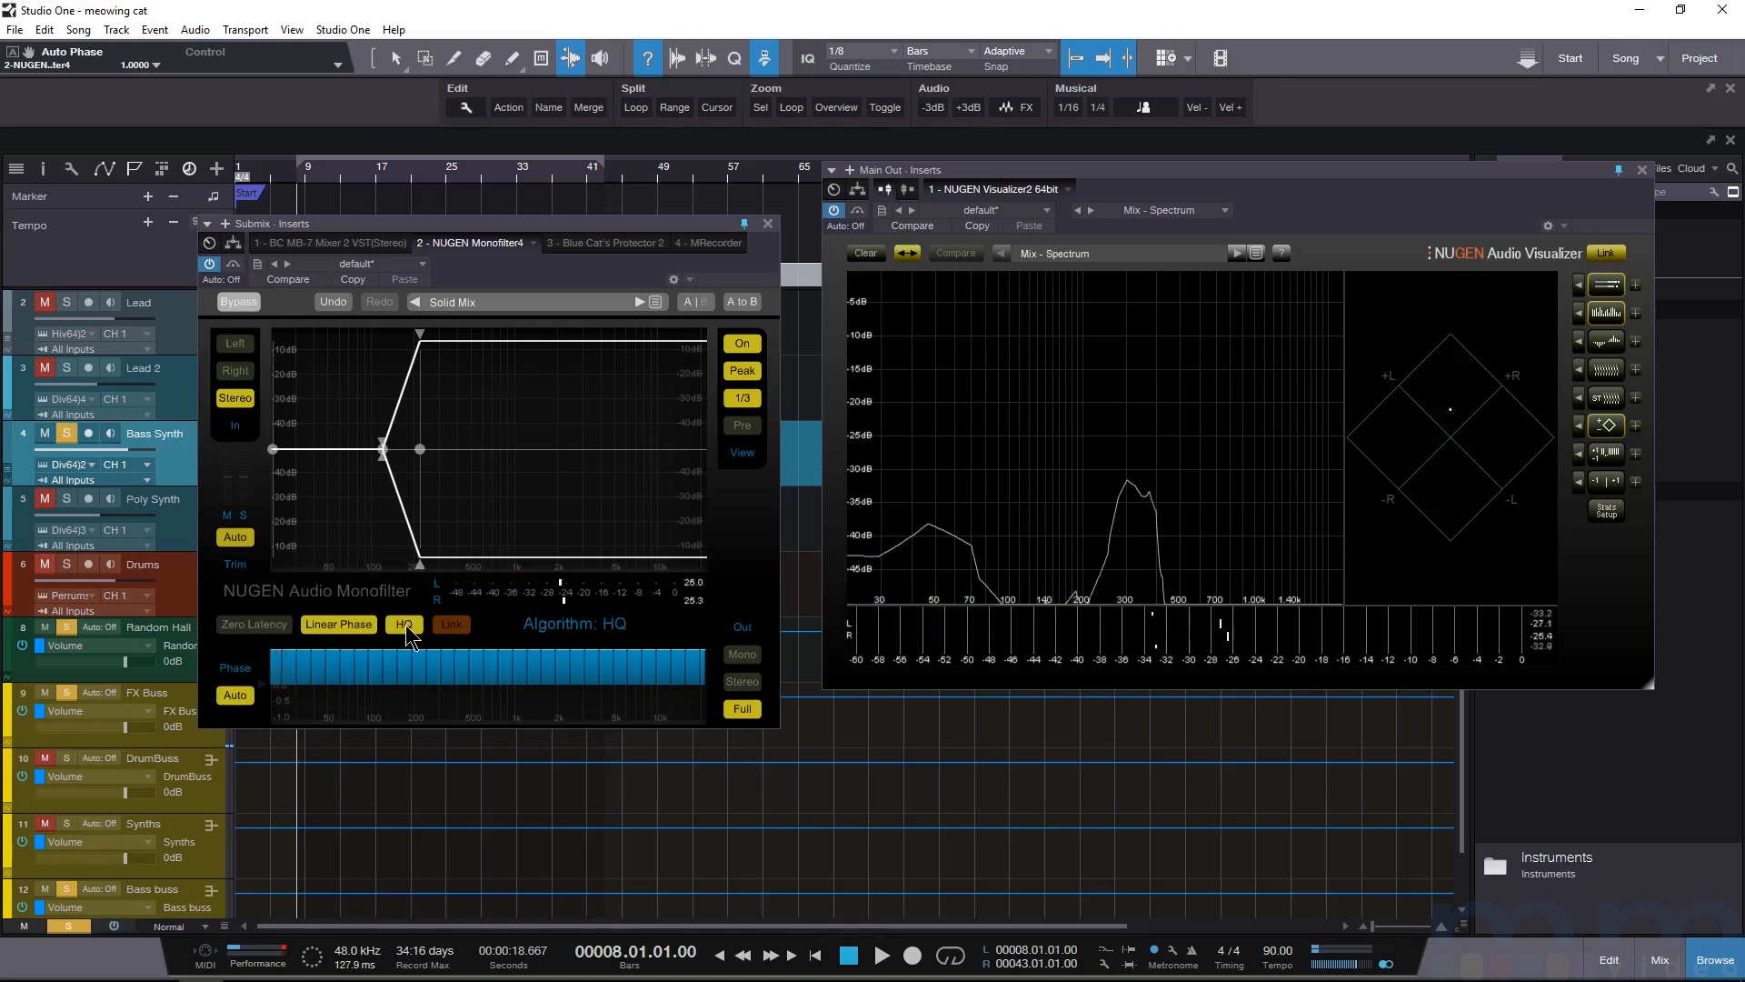
{"action": "left_click", "coordinate": [405, 625]}
{"action": "left_click", "coordinate": [407, 627]}
{"action": "left_click", "coordinate": [407, 629]}
{"action": "left_click", "coordinate": [408, 629]}
{"action": "left_click", "coordinate": [393, 631]}
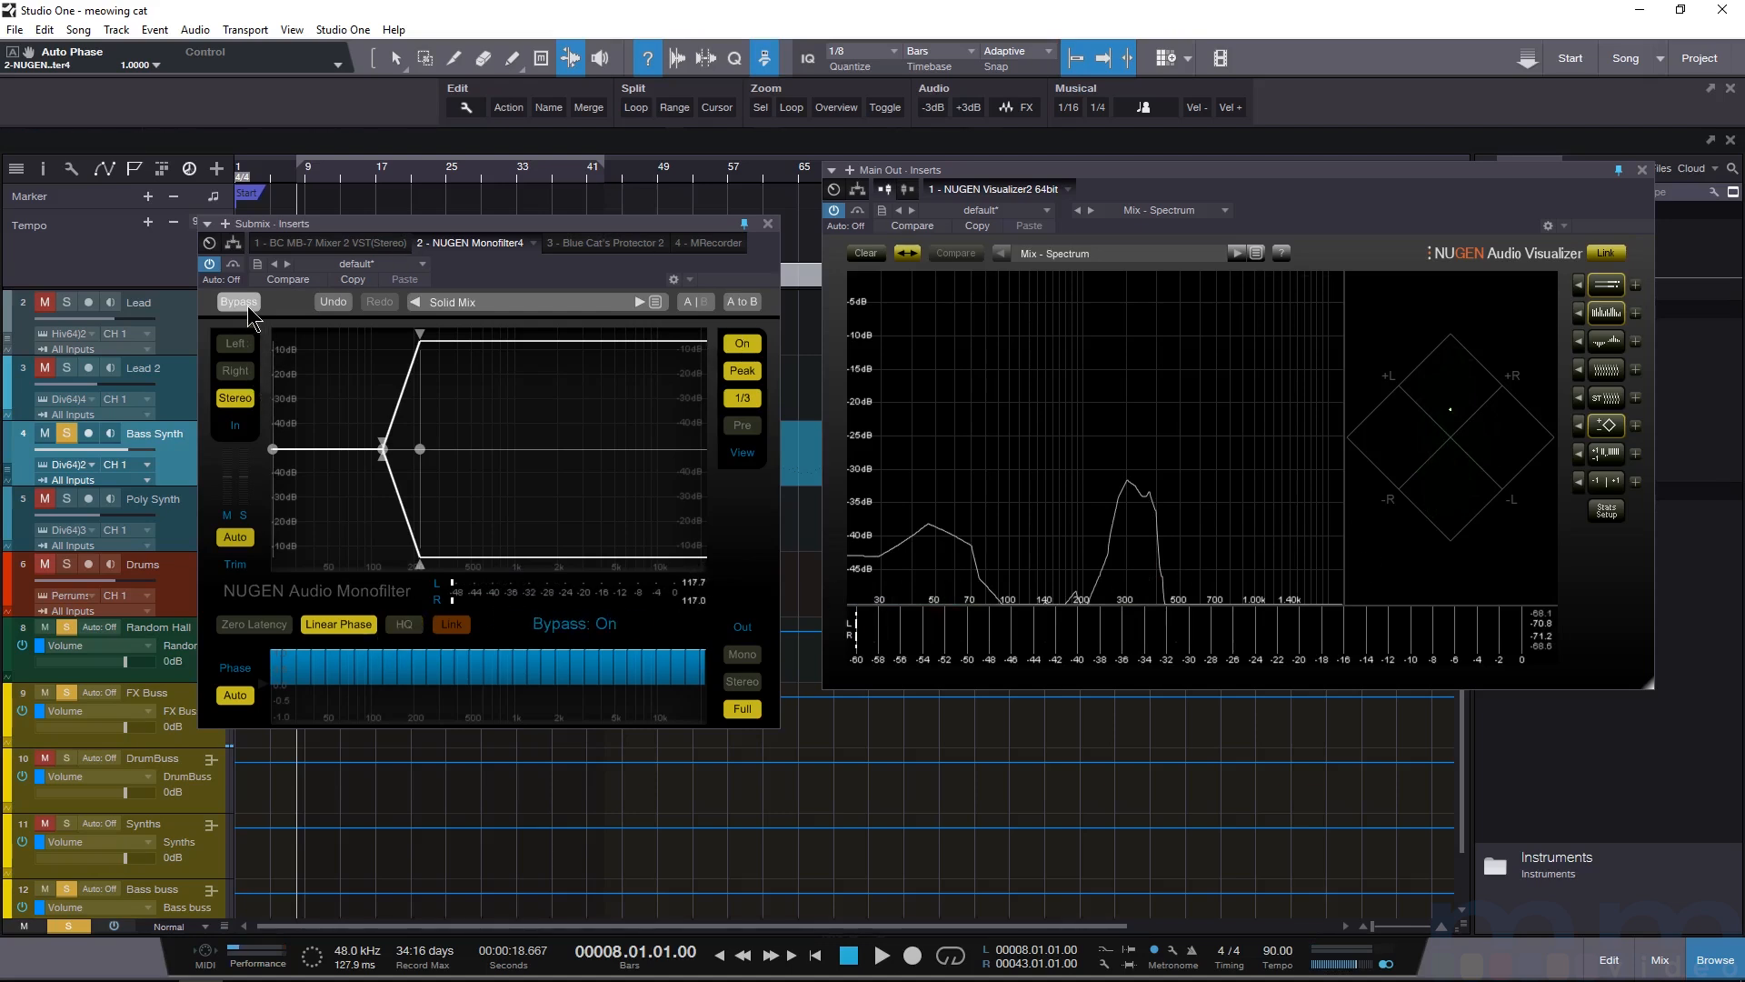
- Unsolo the Bass Synth and play the full mix with Monofilter bypassed to examine the low-end stereo spread
{"action": "left_click", "coordinate": [246, 308]}
{"action": "left_click", "coordinate": [246, 307]}
{"action": "left_click", "coordinate": [66, 435]}
{"action": "key", "text": "space"}
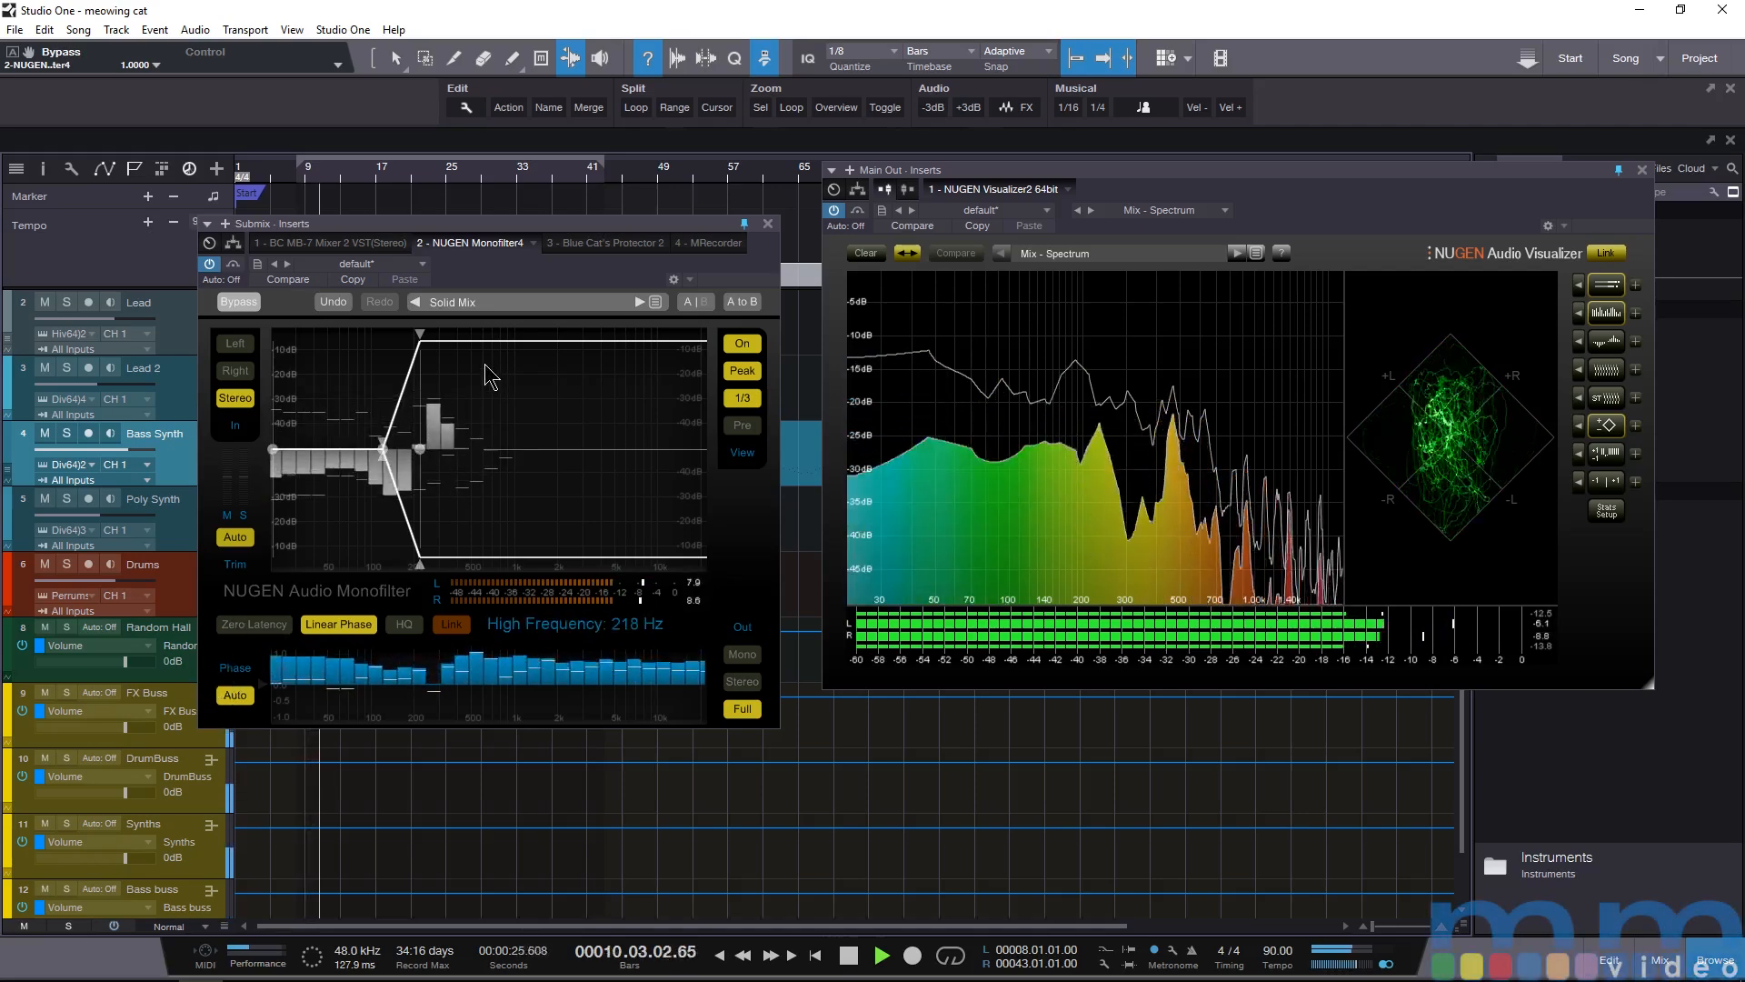
{"action": "key", "text": "space"}
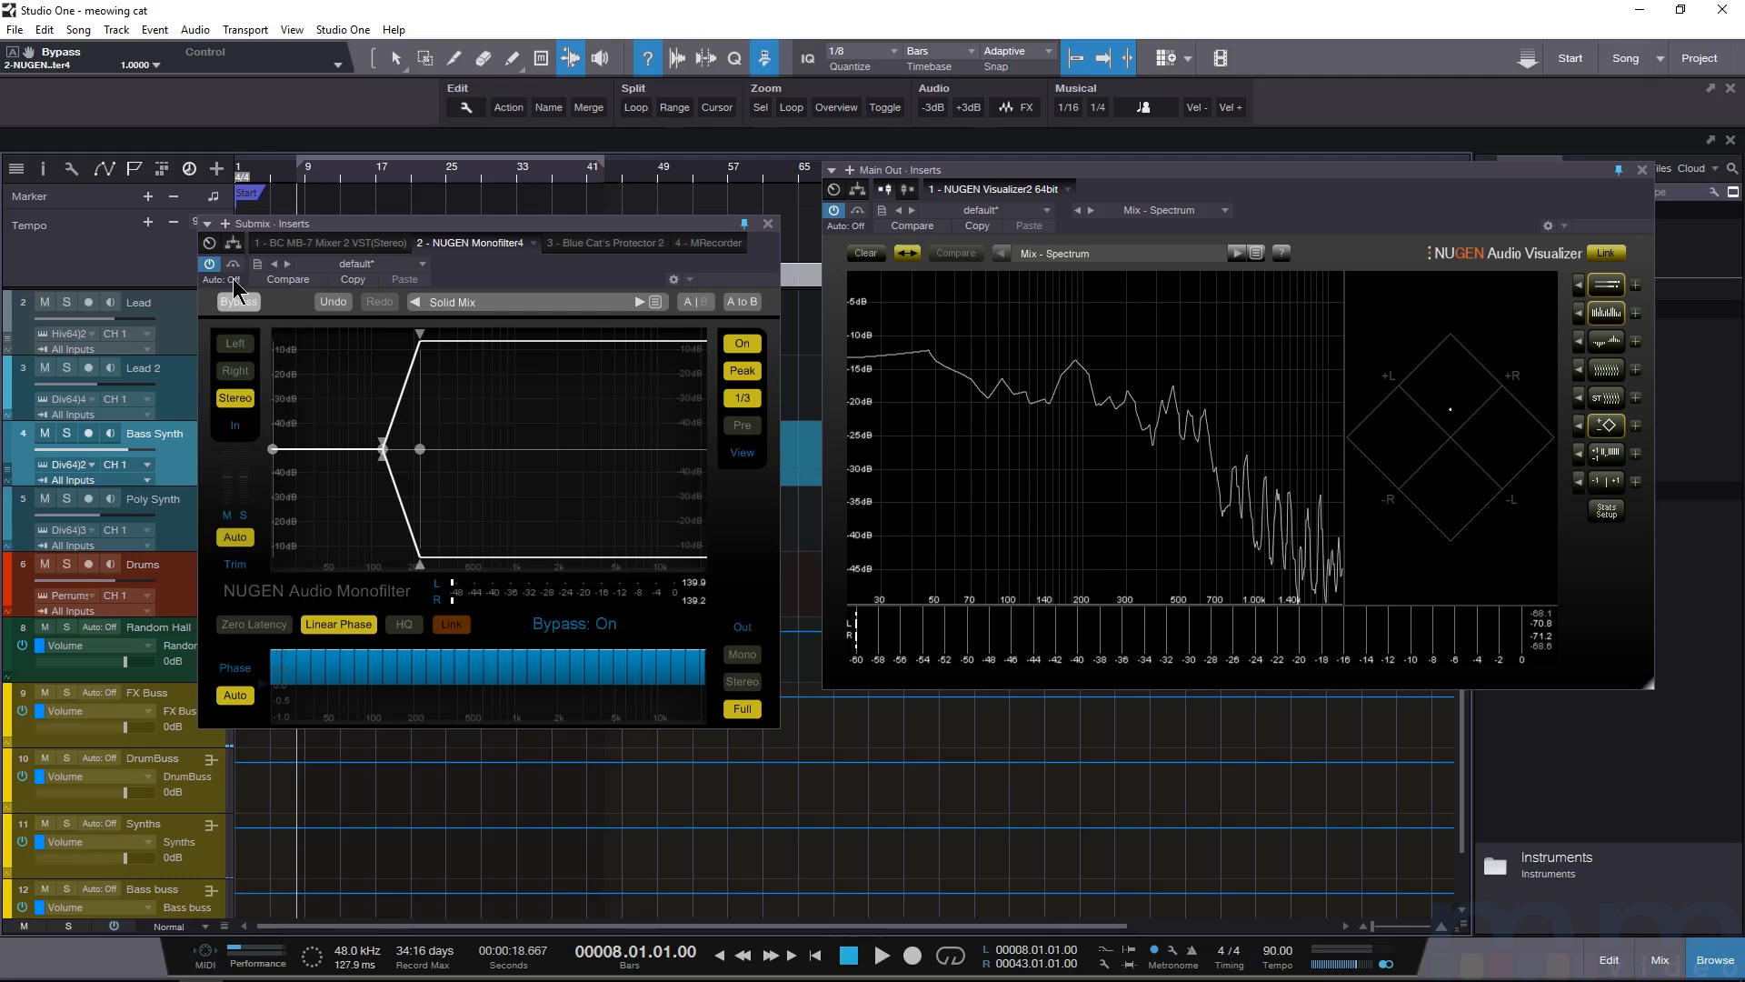
- Take Monofilter out of bypass and solo the Bass Synth track again
{"action": "left_click_drag", "start_coordinate": [350, 230], "coordinate": [431, 173]}
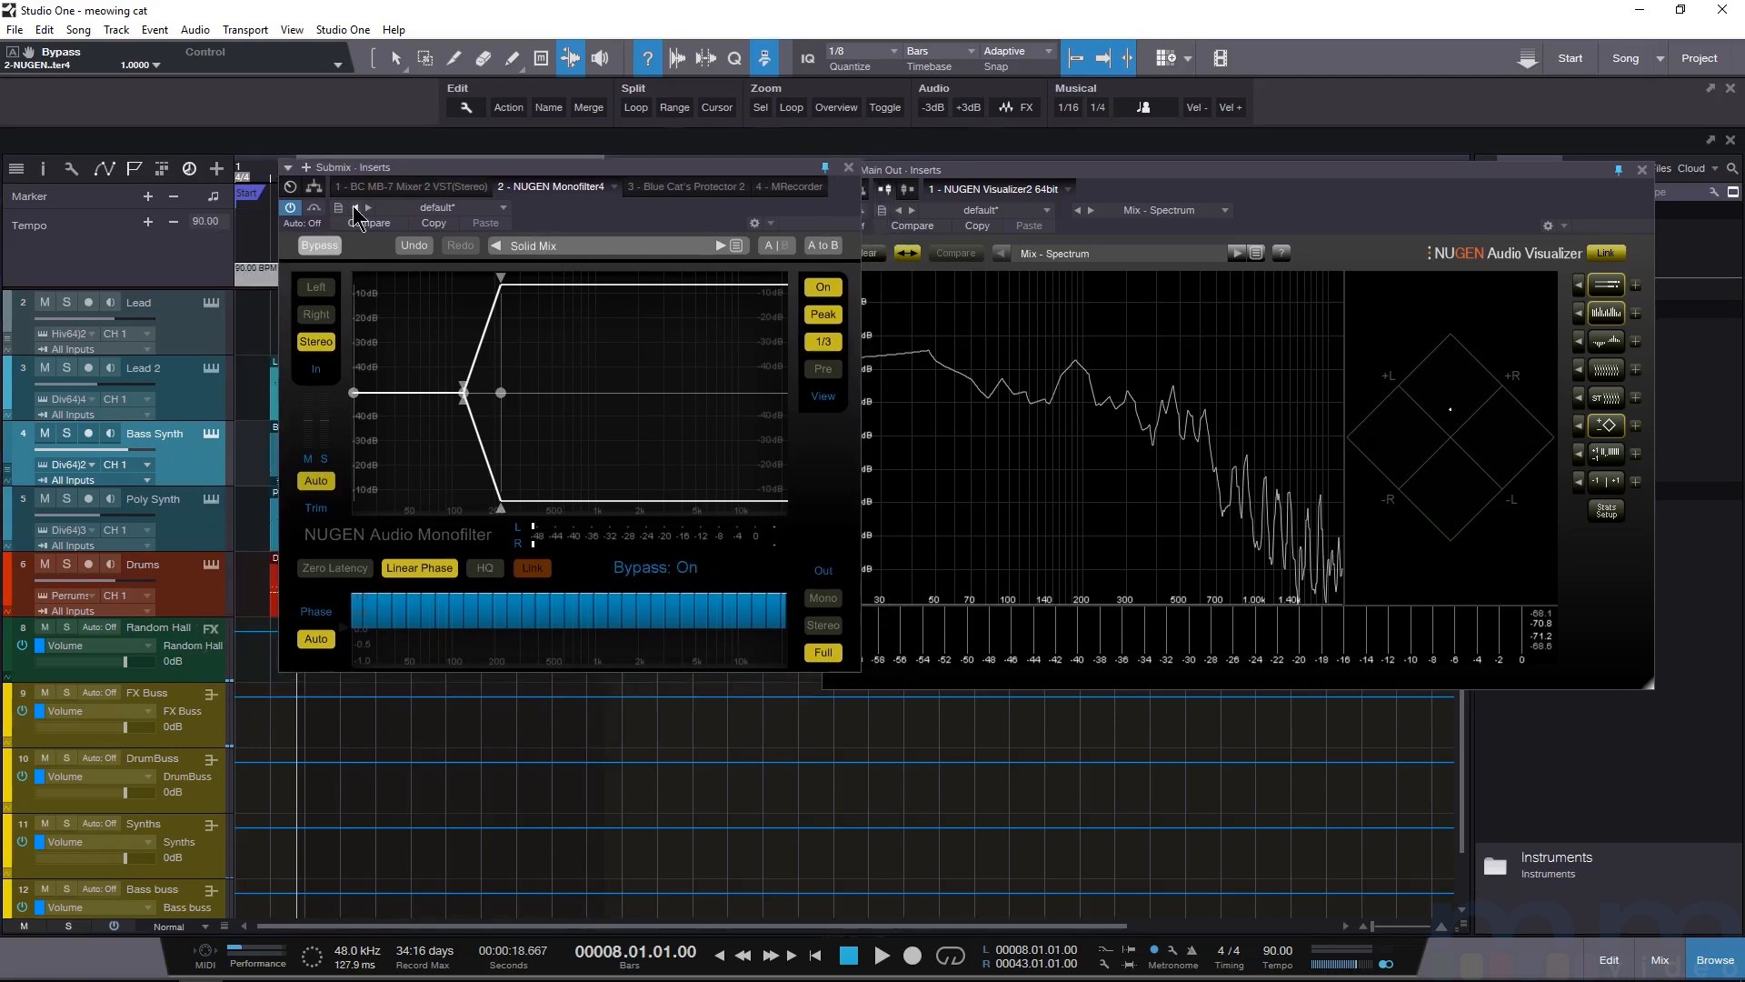
{"action": "left_click", "coordinate": [328, 251]}
{"action": "left_click", "coordinate": [321, 246]}
{"action": "left_click", "coordinate": [337, 247]}
{"action": "key", "text": "s"}
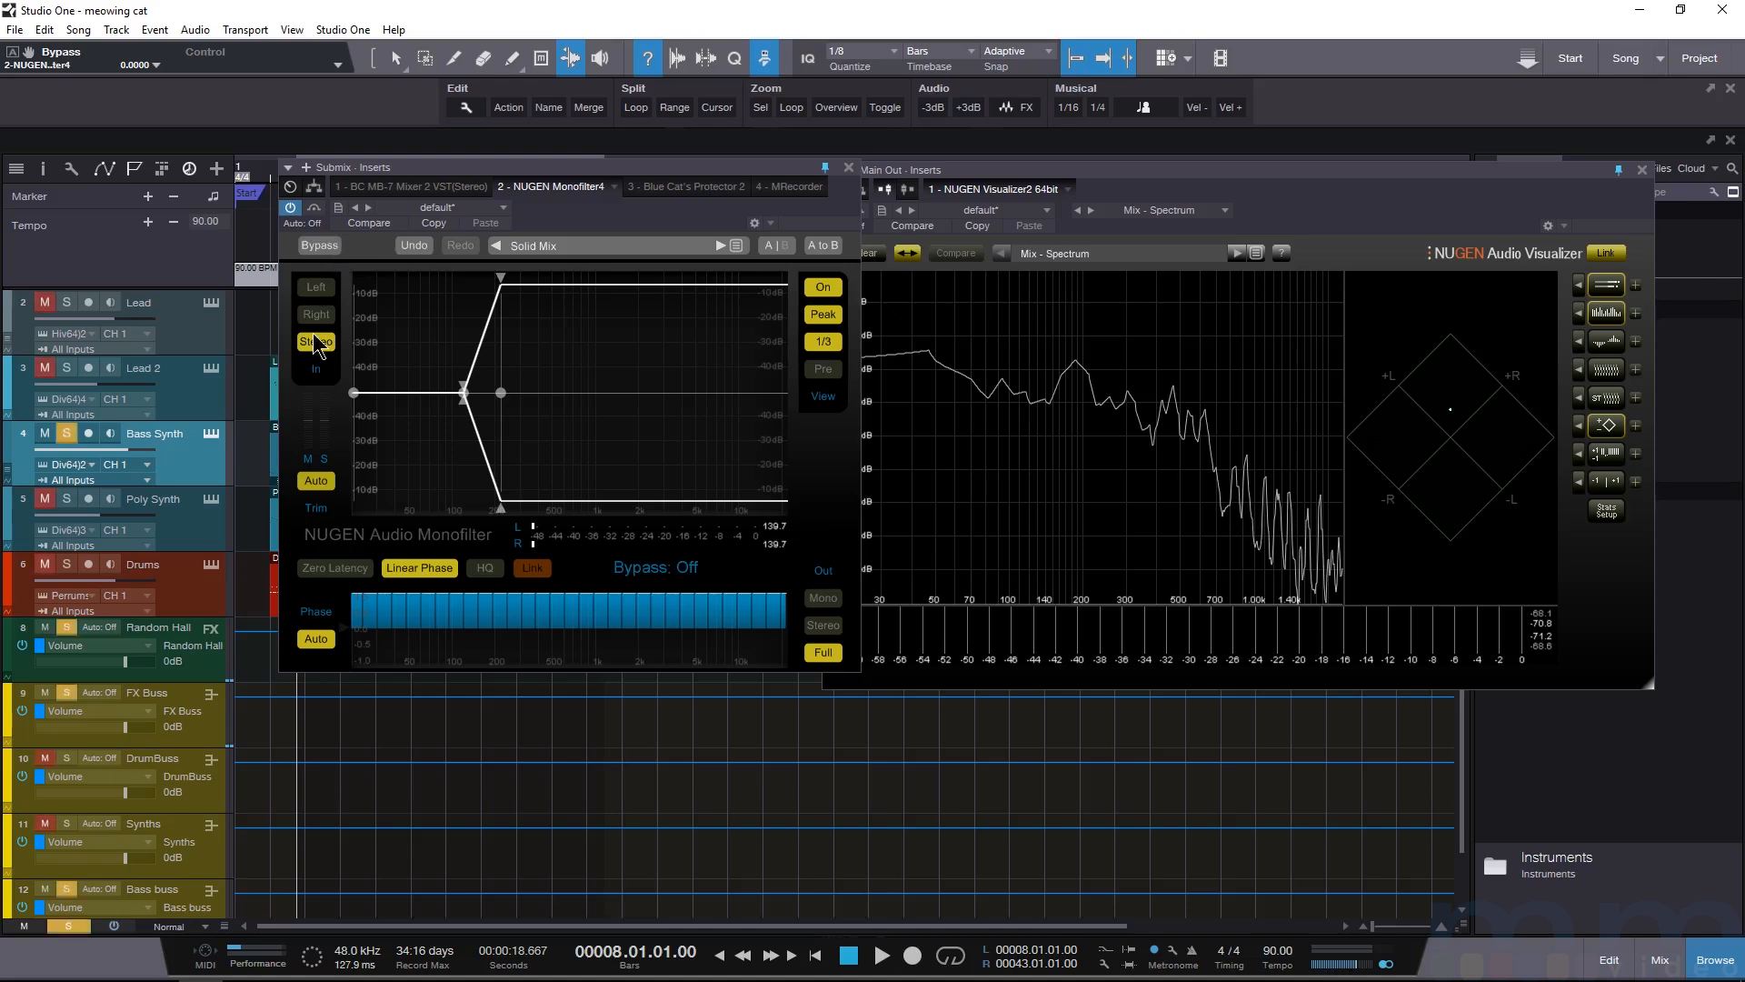
- Play the soloed Bass Synth through Monofilter and compare the Pre and Post analysis views
{"action": "key", "text": "space"}
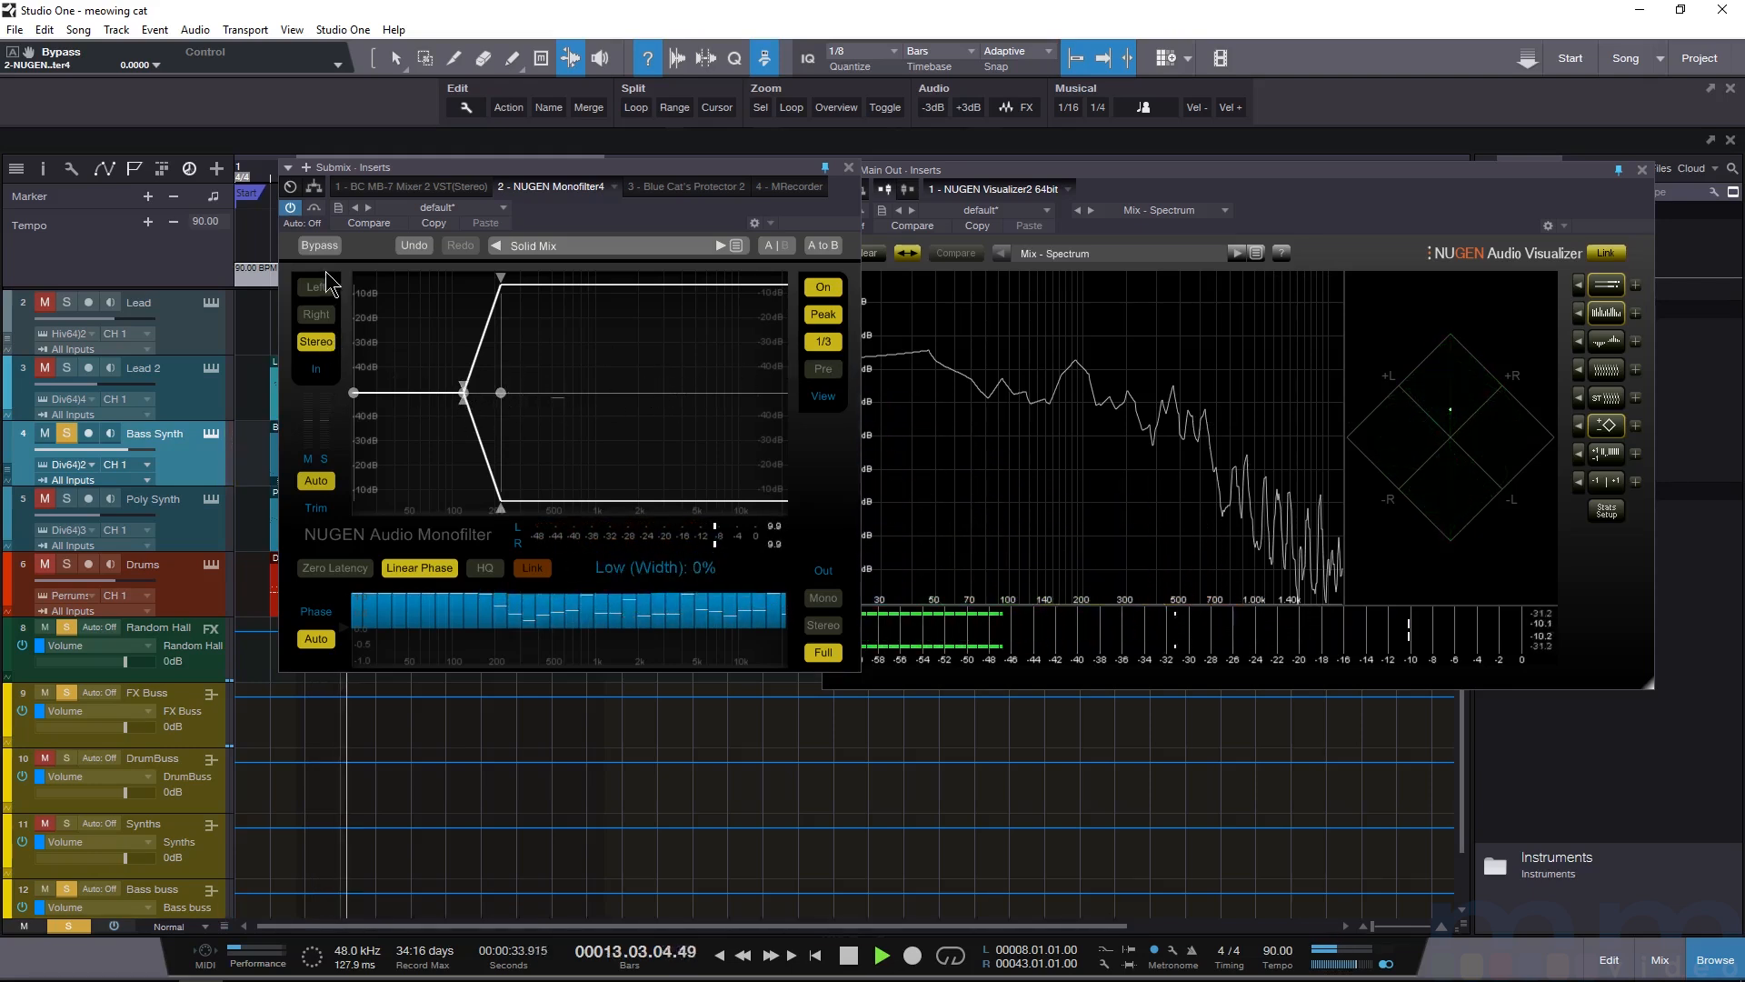
{"action": "left_click", "coordinate": [823, 368]}
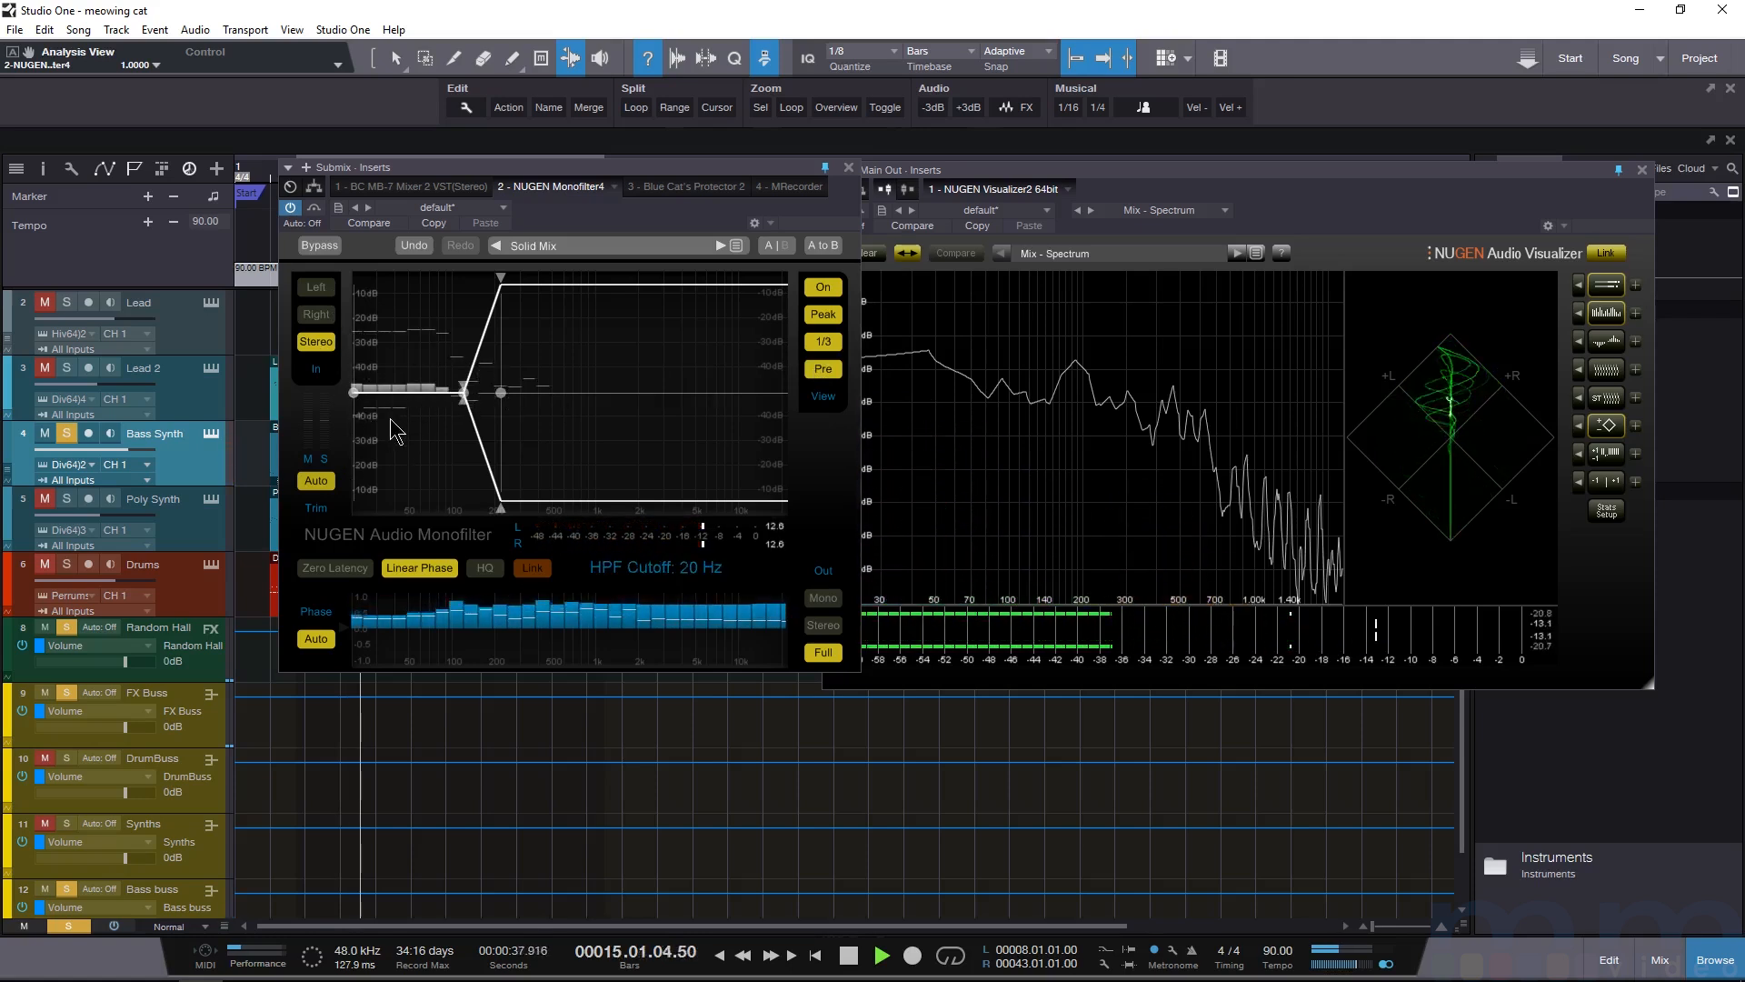
{"action": "left_click", "coordinate": [828, 370]}
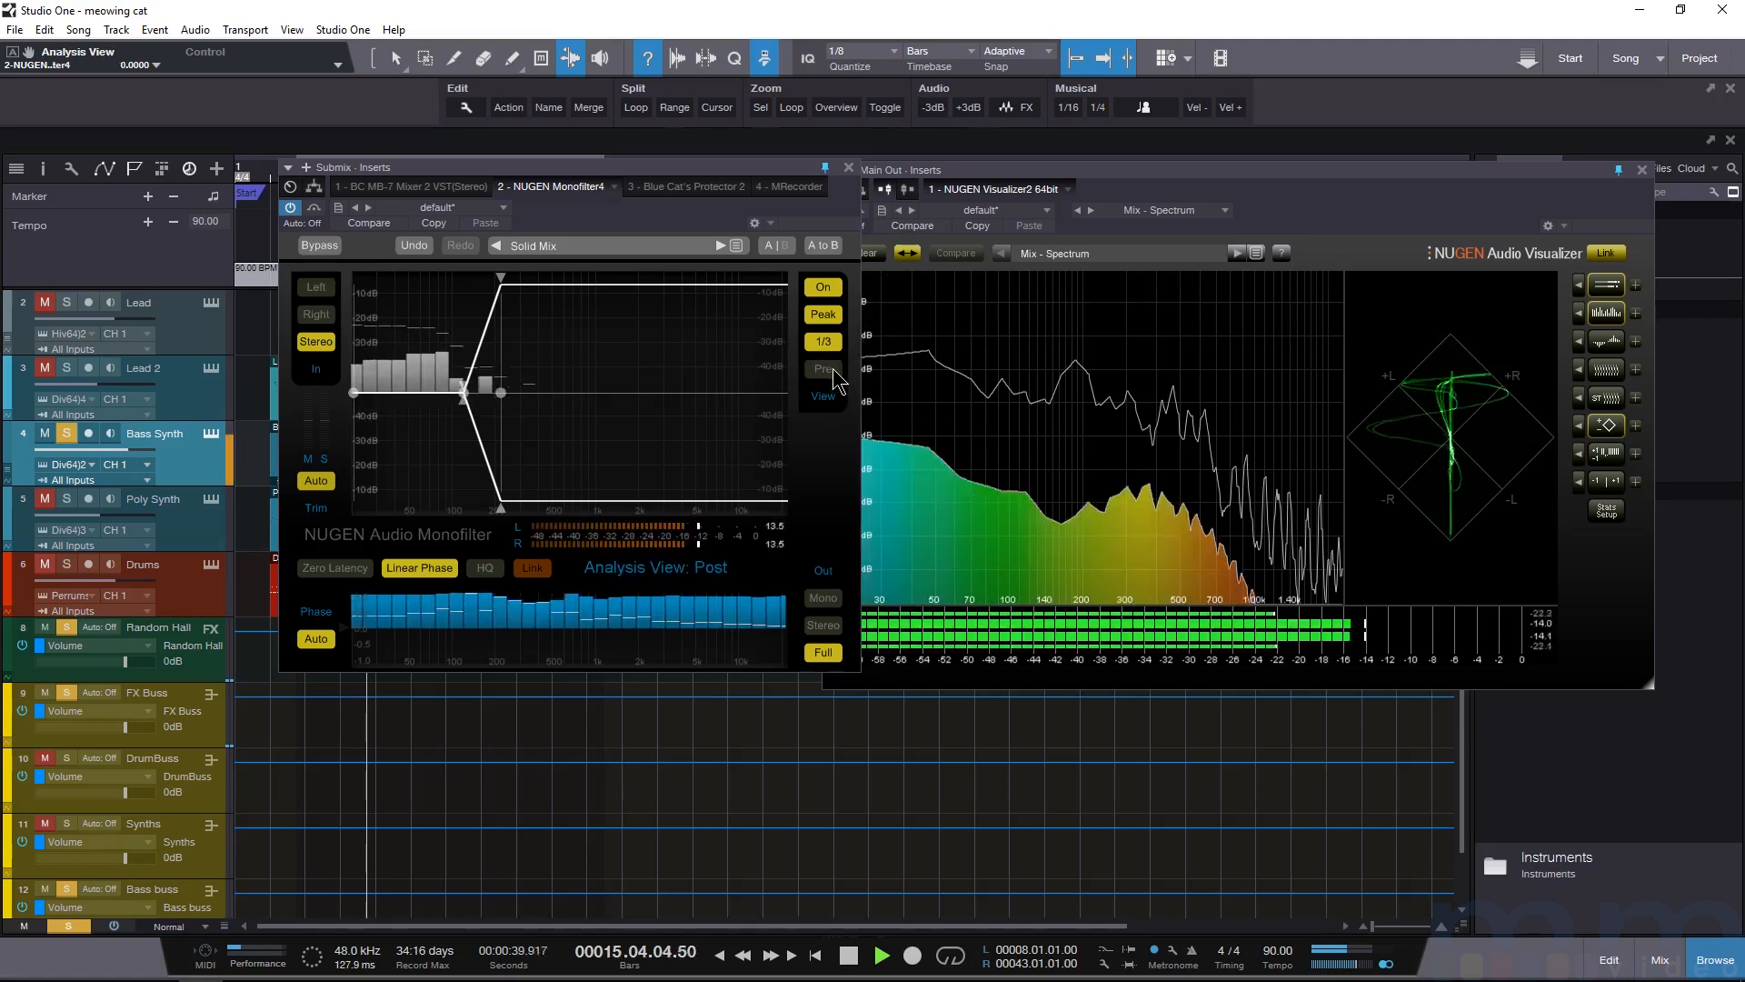
{"action": "key", "text": "space"}
- Unsolo the Bass Synth and play the full mix, comparing Monofilter bypassed and active, leaving it active
{"action": "left_click", "coordinate": [68, 434]}
{"action": "key", "text": "space"}
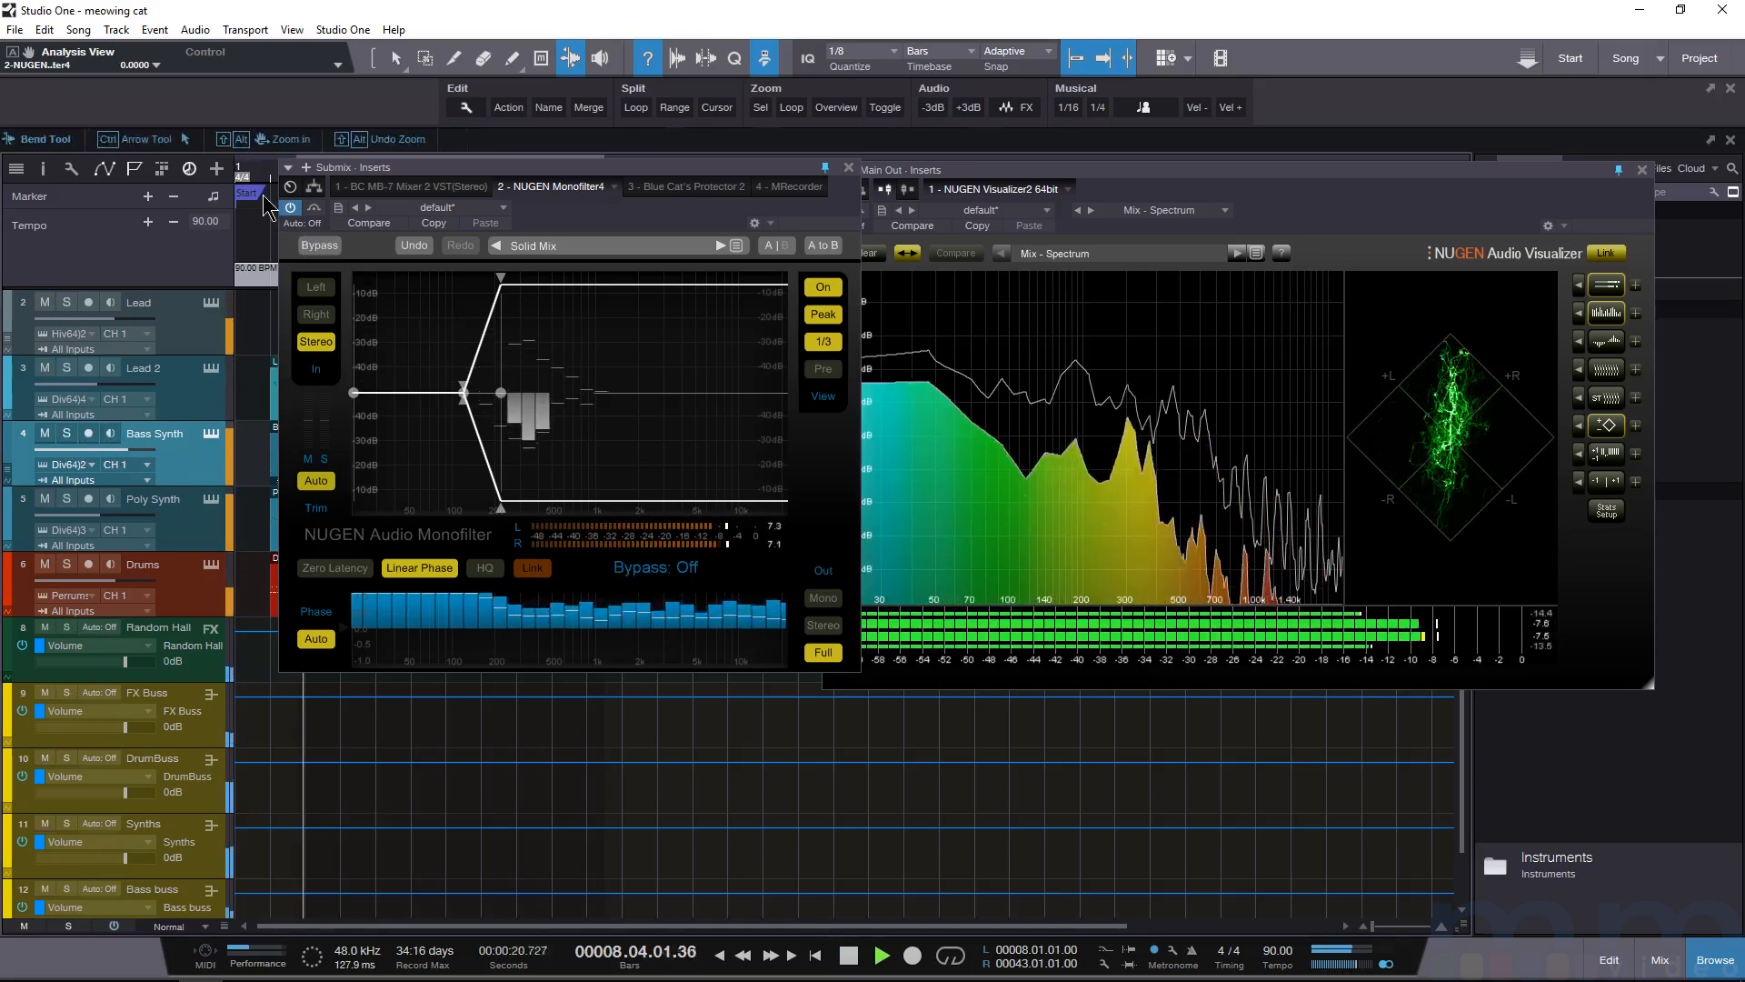
{"action": "left_click", "coordinate": [317, 245]}
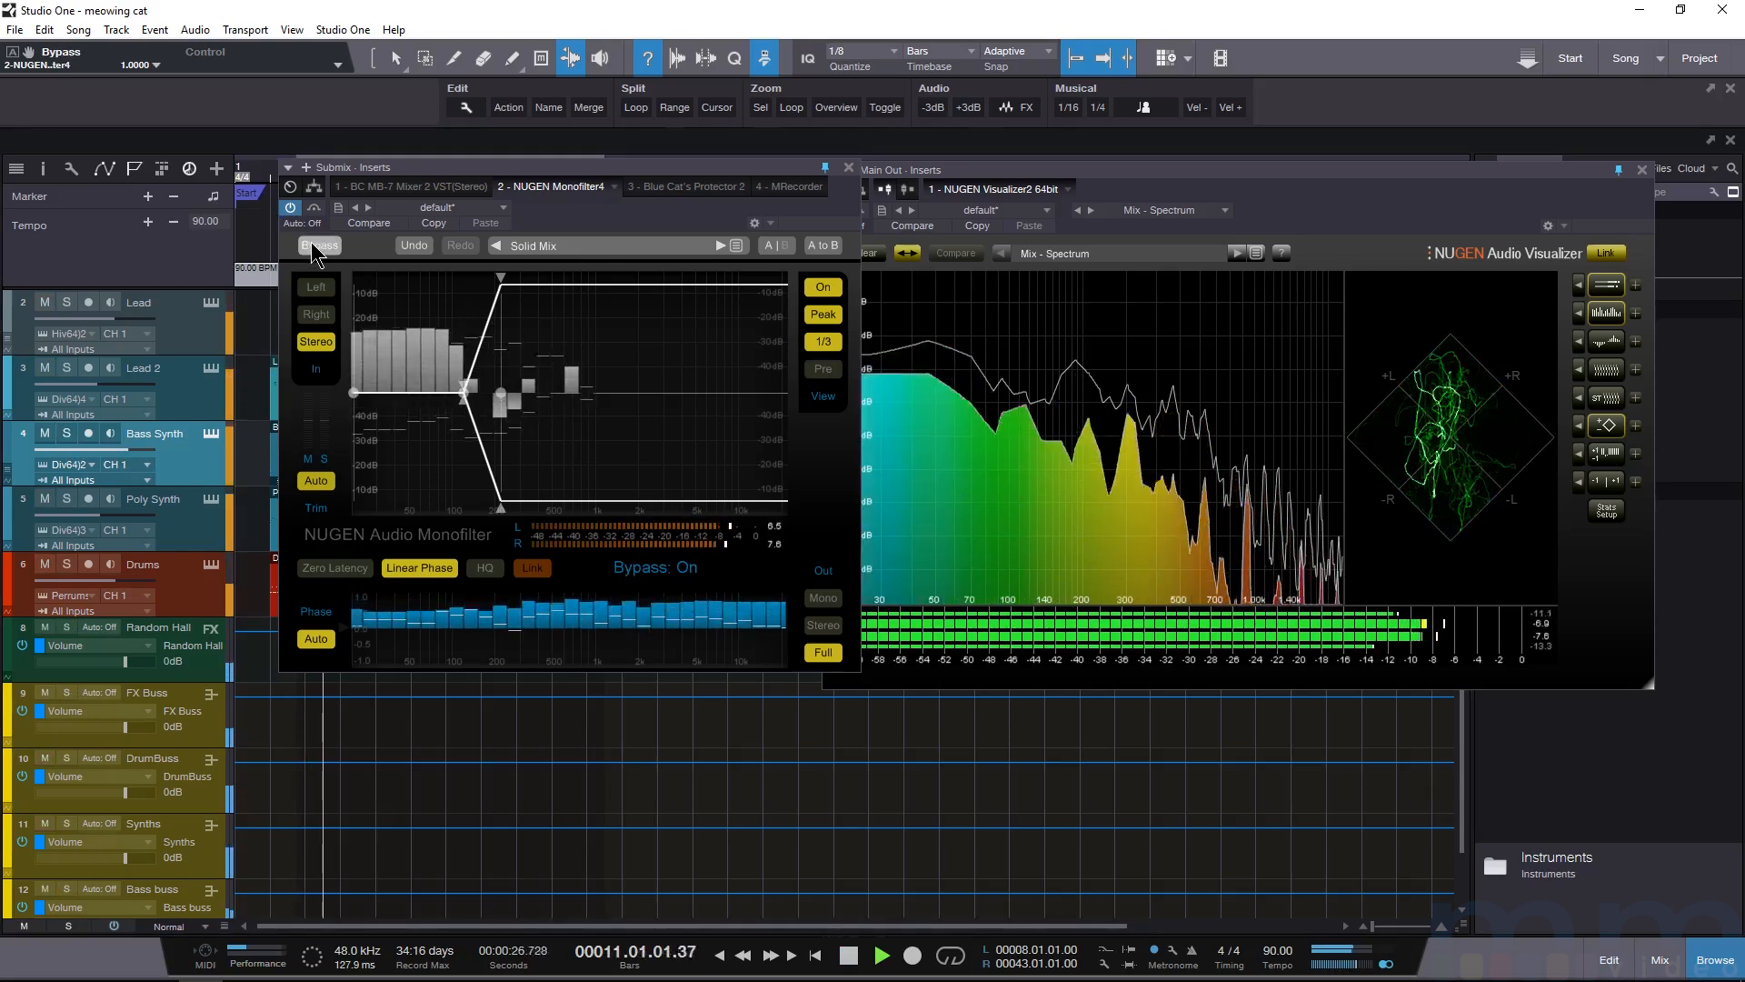
{"action": "left_click", "coordinate": [318, 245]}
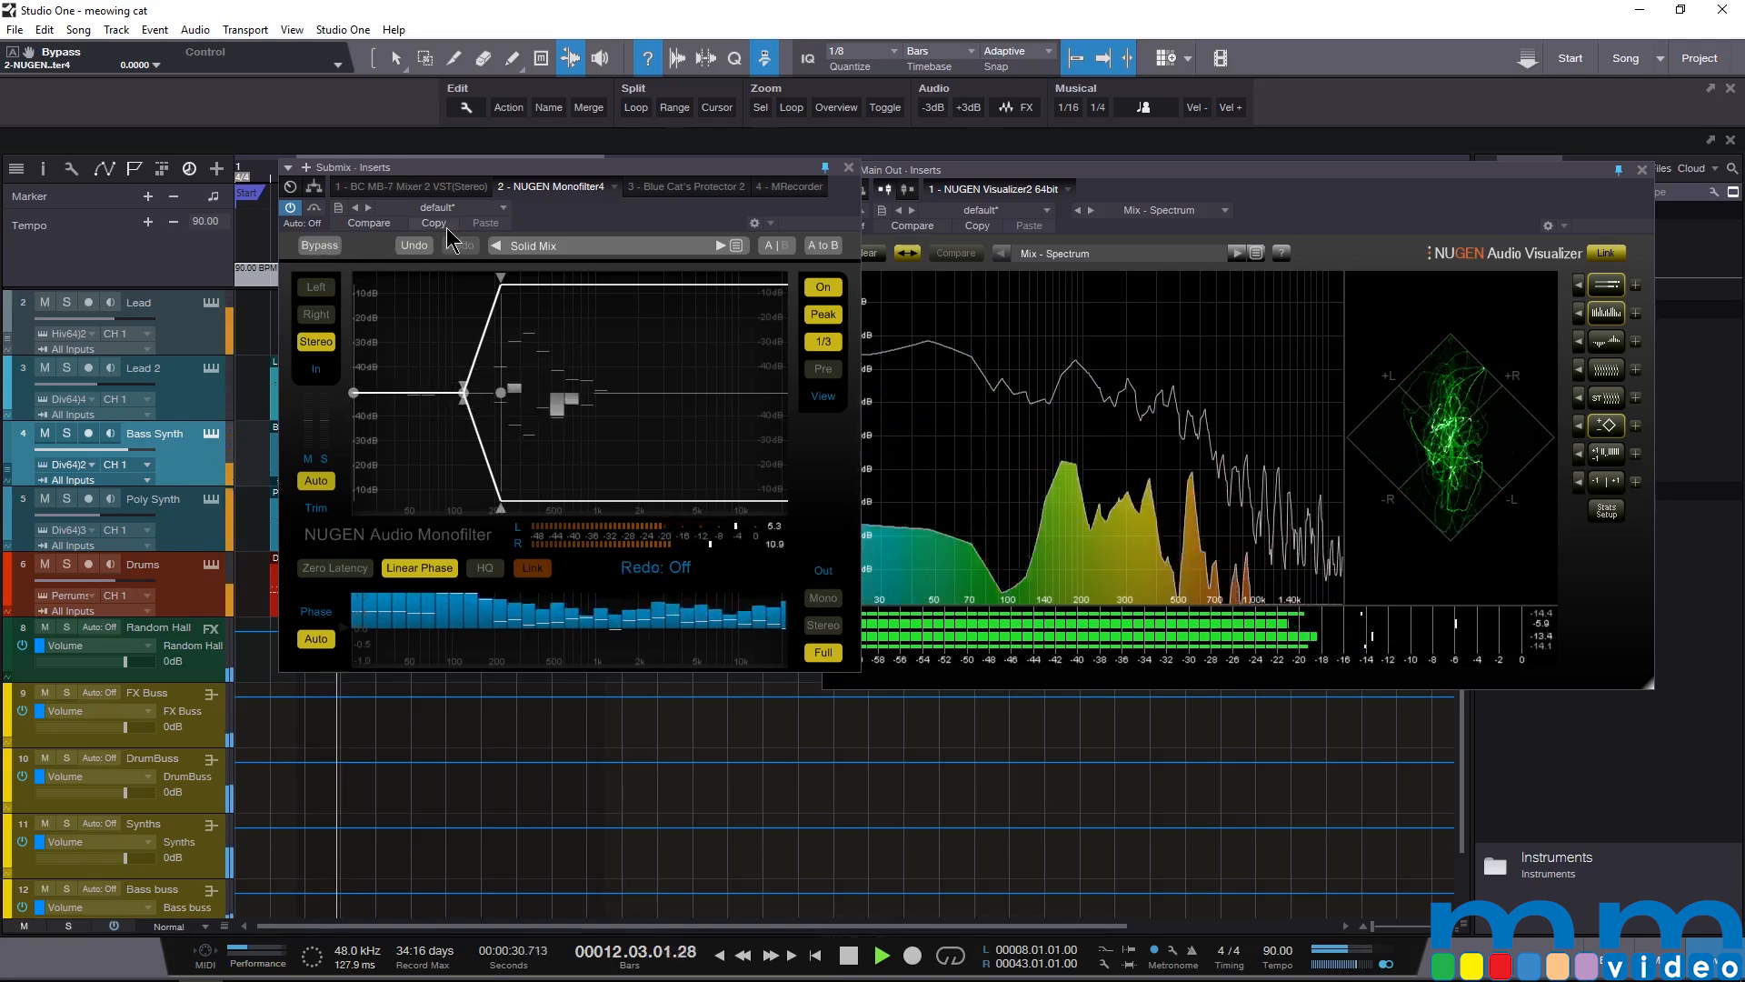
{"action": "key", "text": "space"}
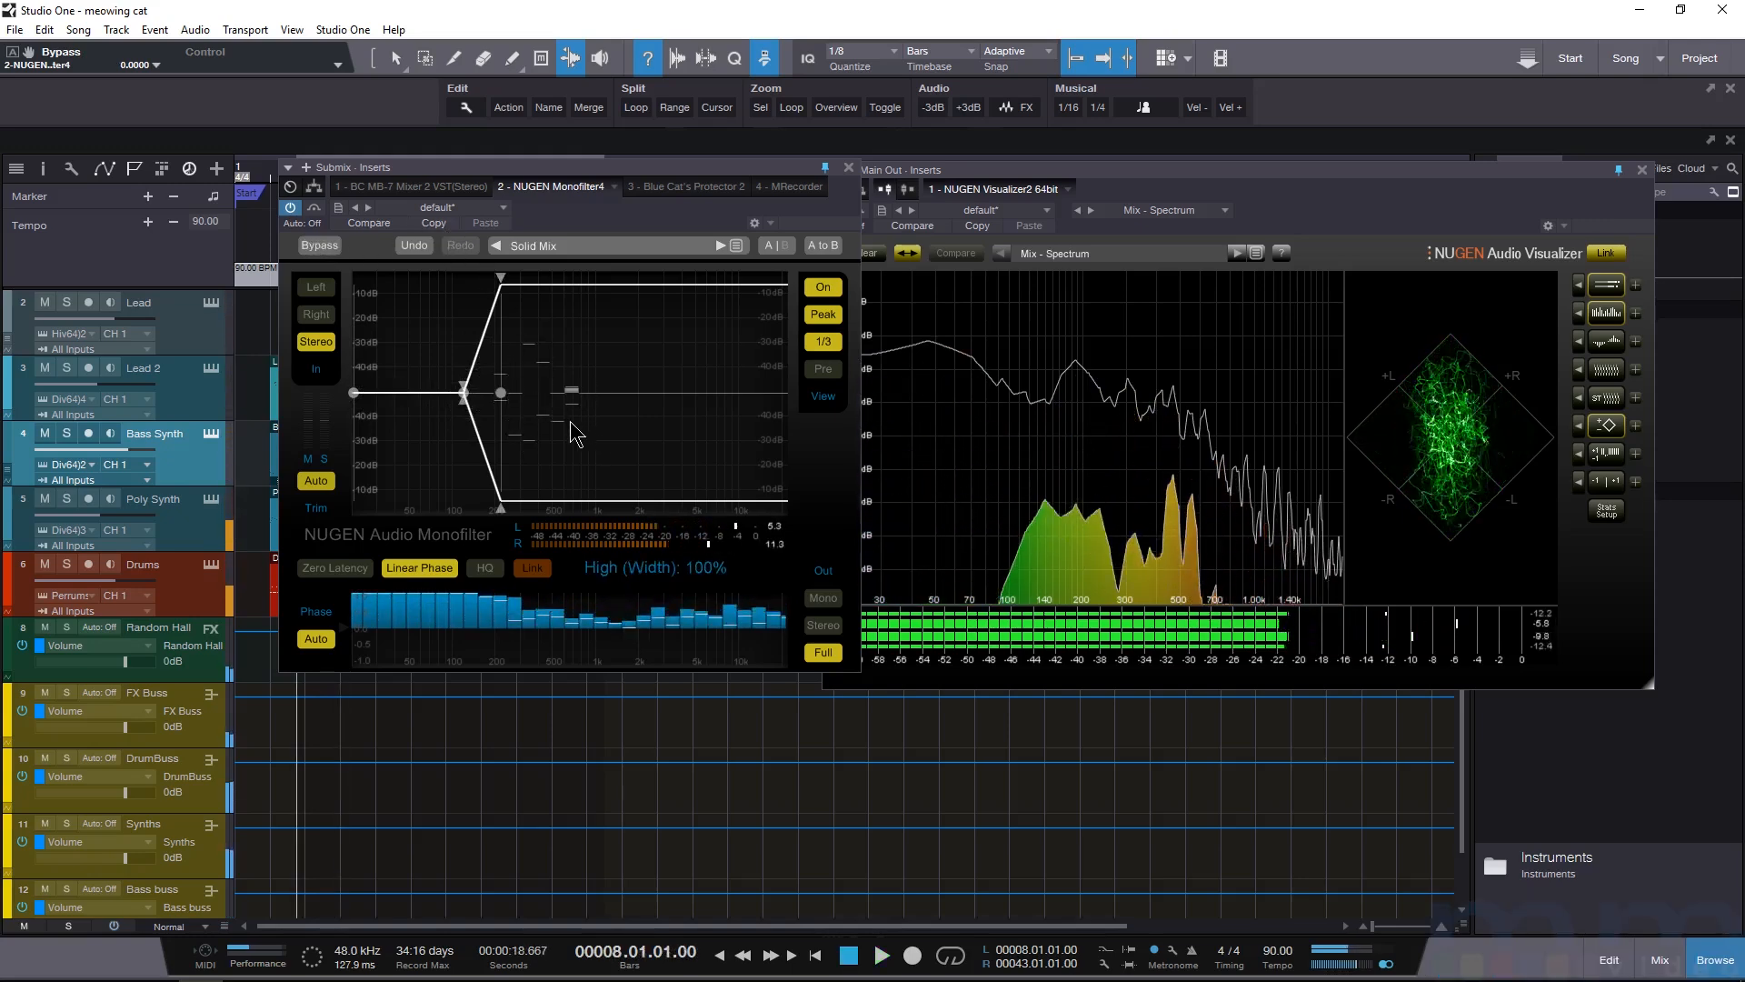